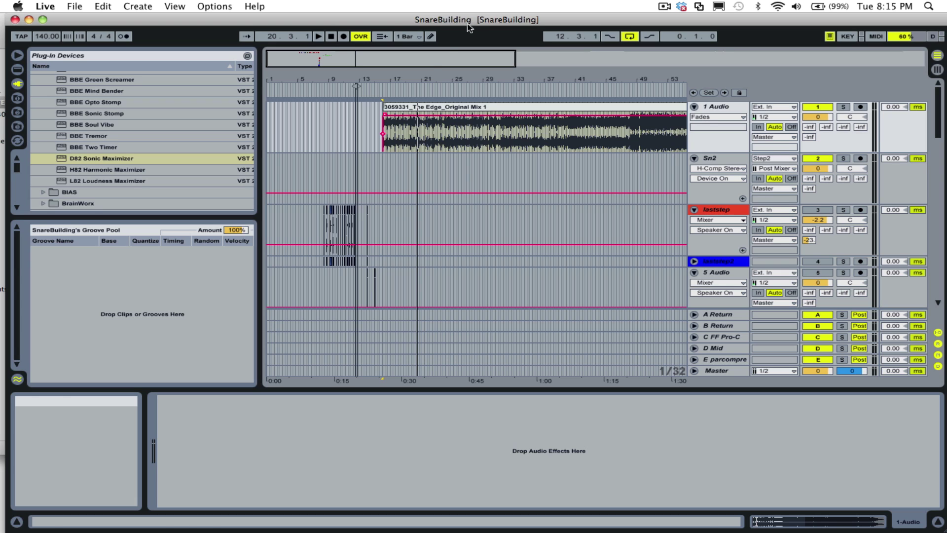
# Solo the 1 Audio track and play its The Edge reference clip
pyautogui.moveTo(338, 89); pyautogui.dragTo(373, 78)
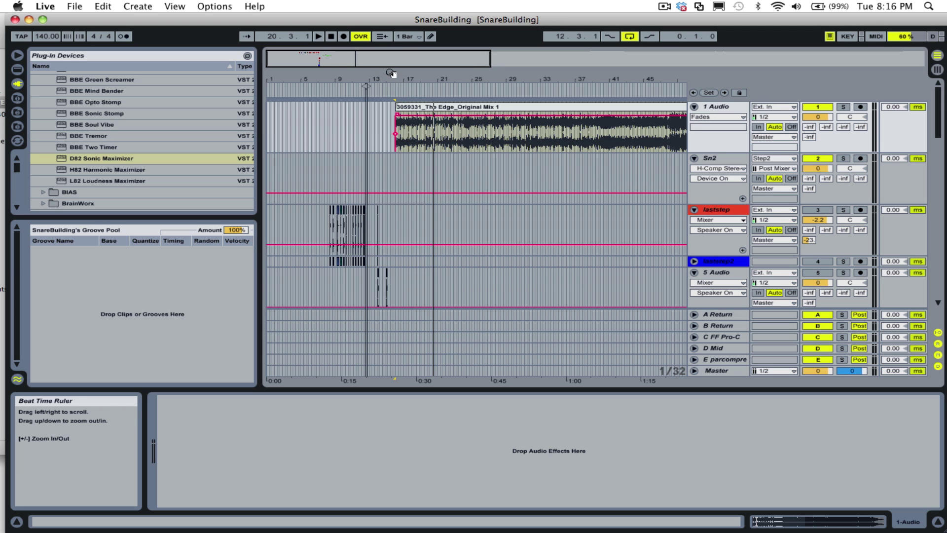
pyautogui.moveTo(391, 73); pyautogui.dragTo(390, 79)
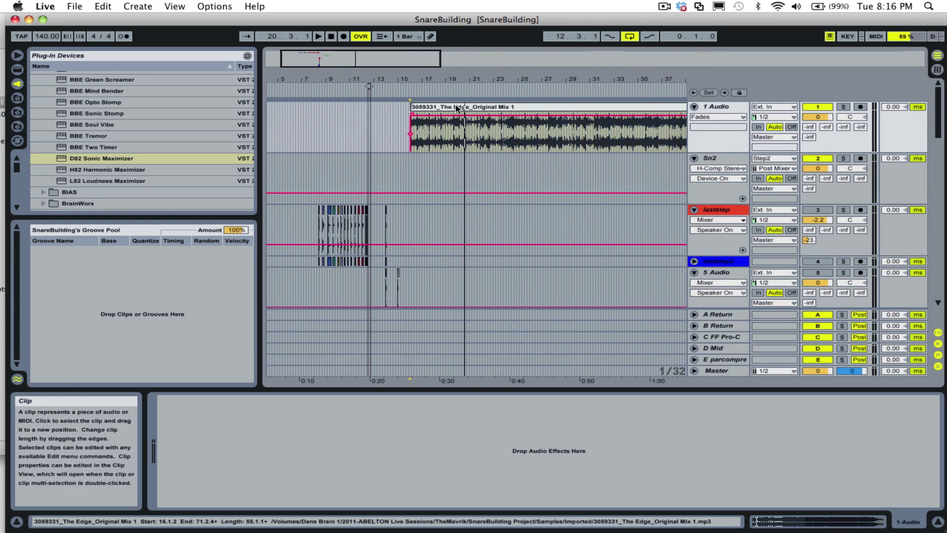
pyautogui.click(845, 107)
pyautogui.press('space')
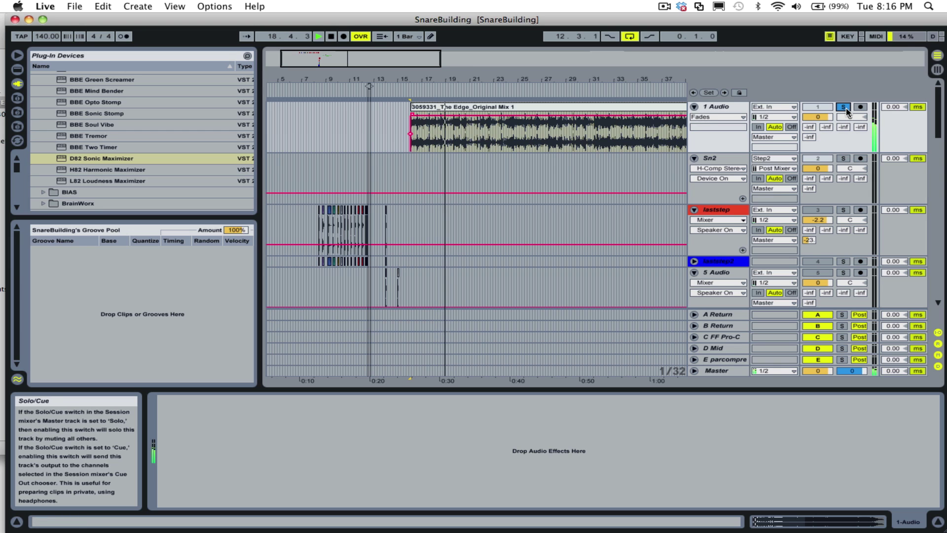
# Switch to iTunes and listen to Bangarang and the Noisia Remix and Original Mix of Scary Monsters And Nice Sprites
pyautogui.moveTo(6, 200)
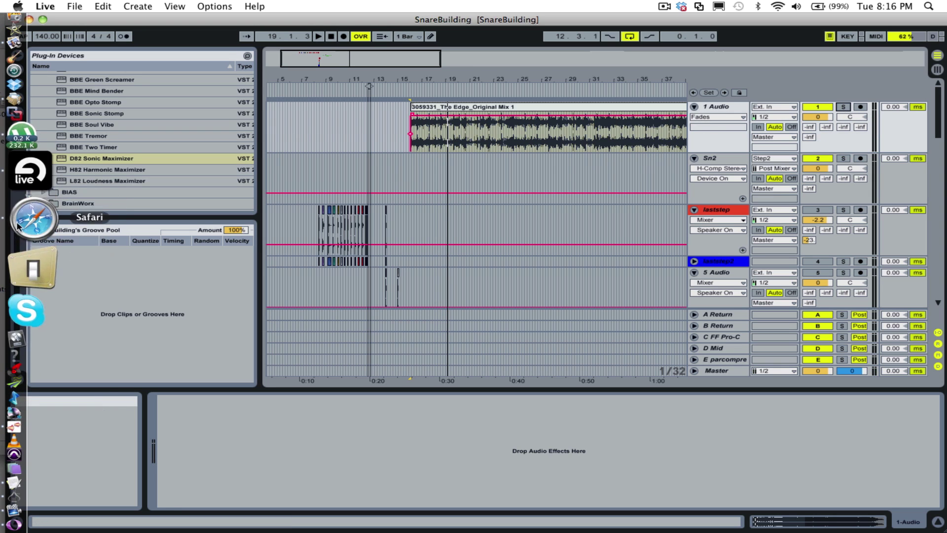
pyautogui.click(15, 75)
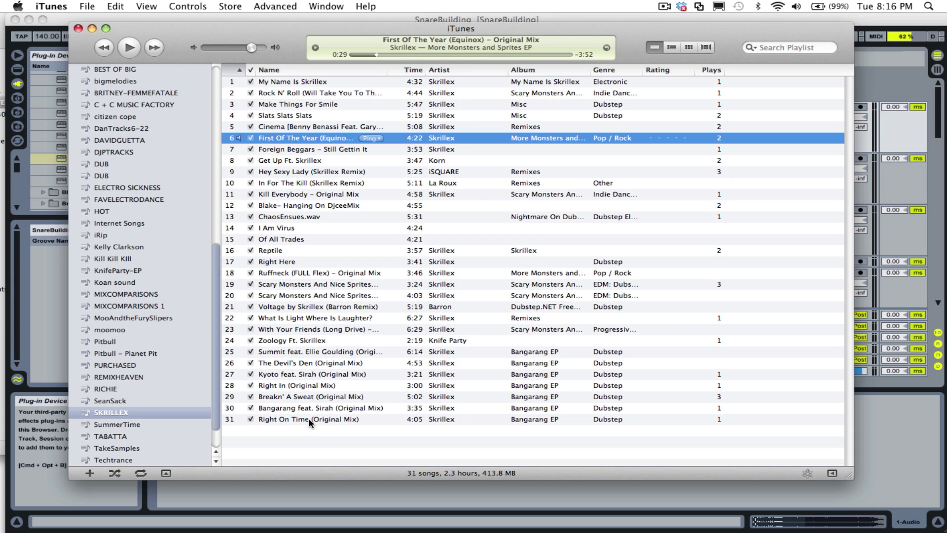
pyautogui.doubleClick(298, 406)
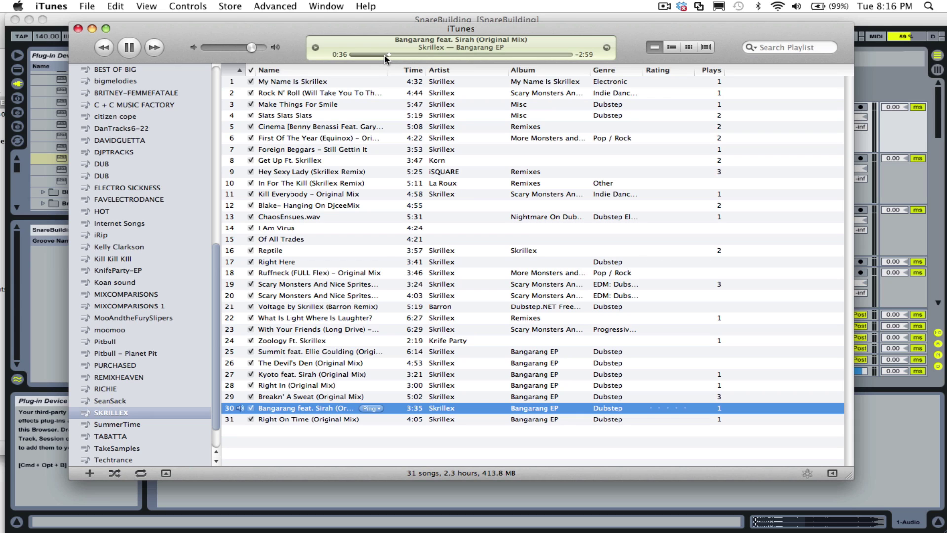
pyautogui.doubleClick(370, 284)
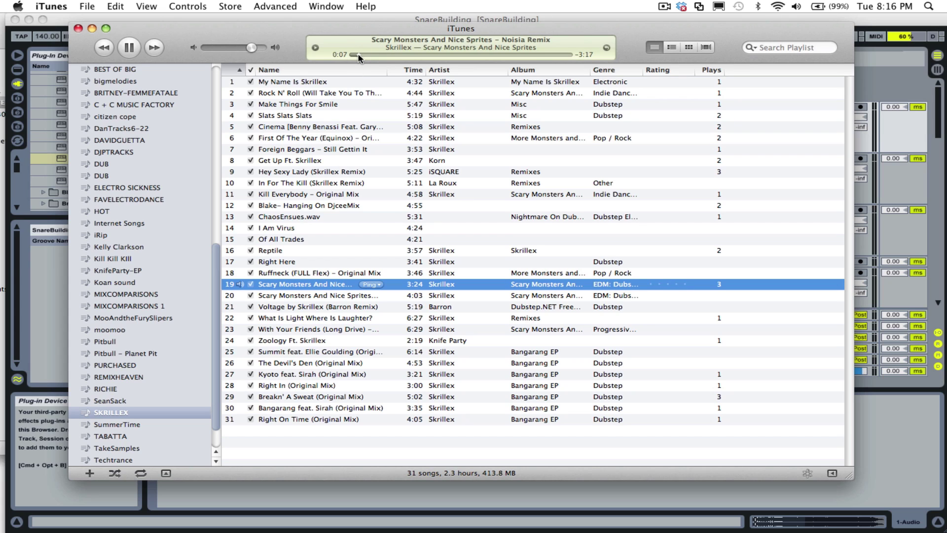
pyautogui.doubleClick(313, 296)
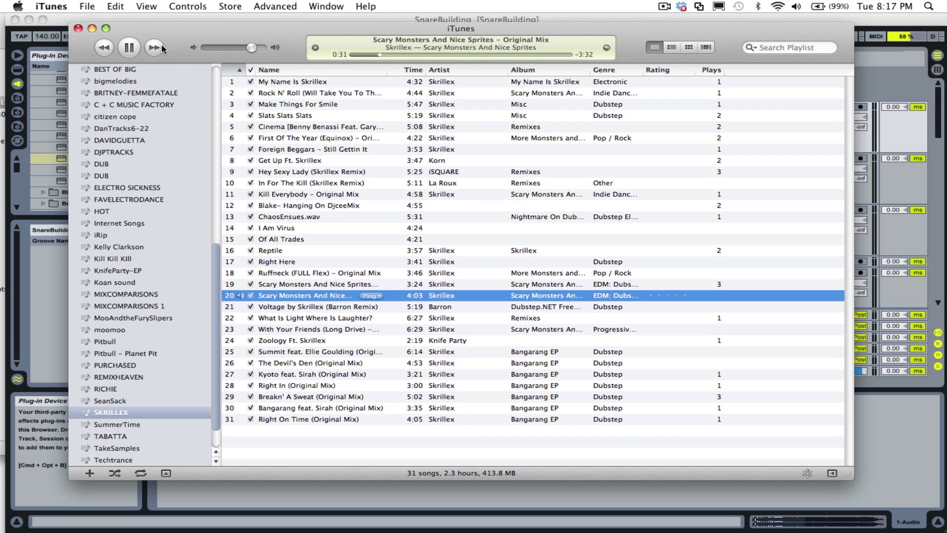
pyautogui.click(91, 29)
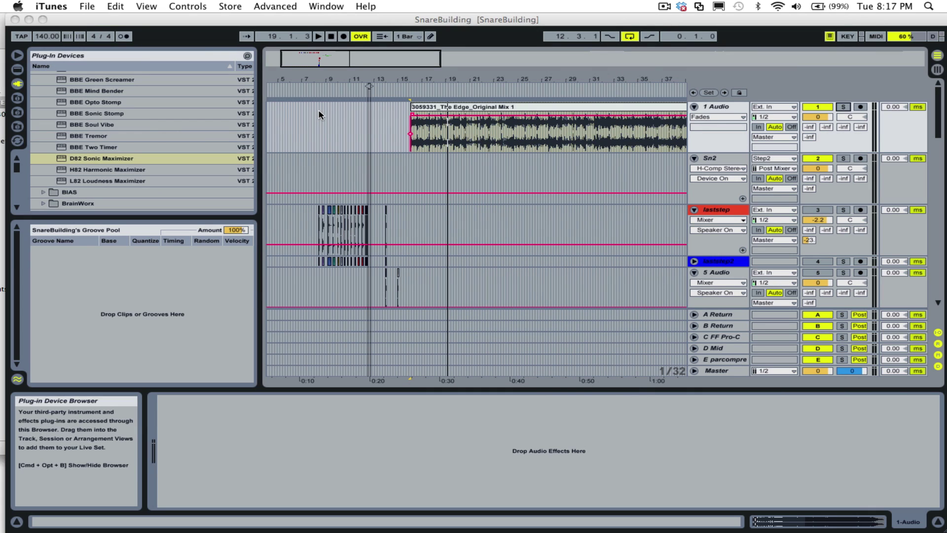
# Find the snGroup1 track in the arrangement and show its device chain
pyautogui.click(376, 75)
pyautogui.moveTo(369, 85); pyautogui.dragTo(475, 147)
pyautogui.scroll(-4, 475, 177)
pyautogui.scroll(4, 472, 192)
pyautogui.scroll(-4, 468, 189)
pyautogui.scroll(-10, 560, 197)
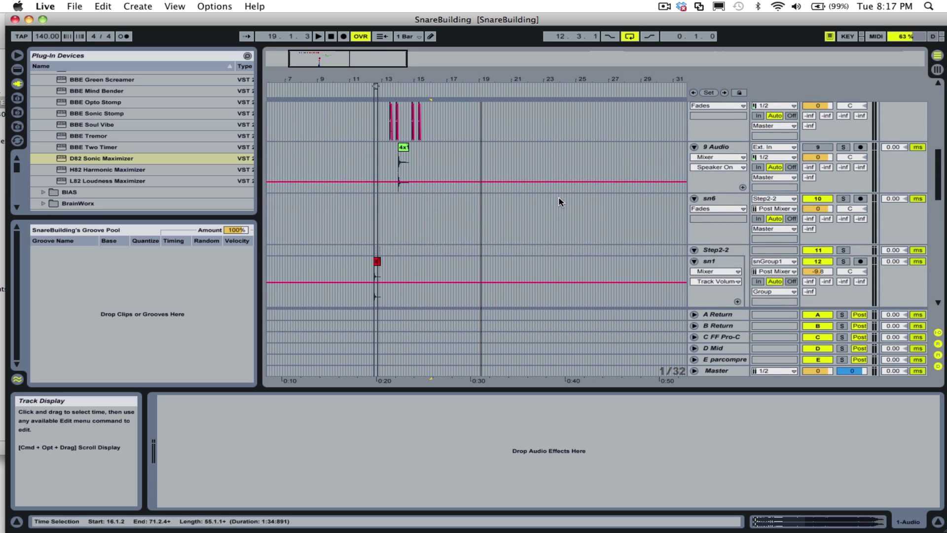
pyautogui.click(712, 120)
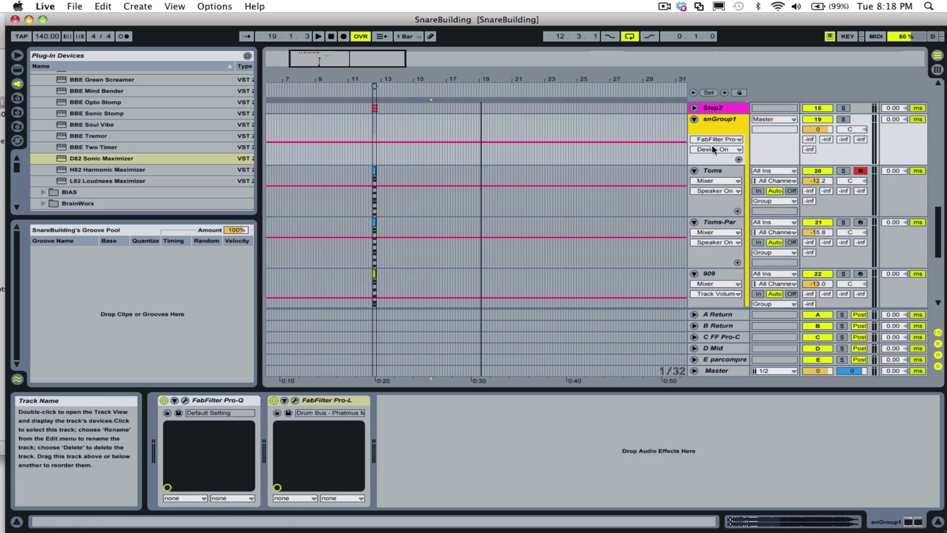
pyautogui.scroll(-3, 481, 182)
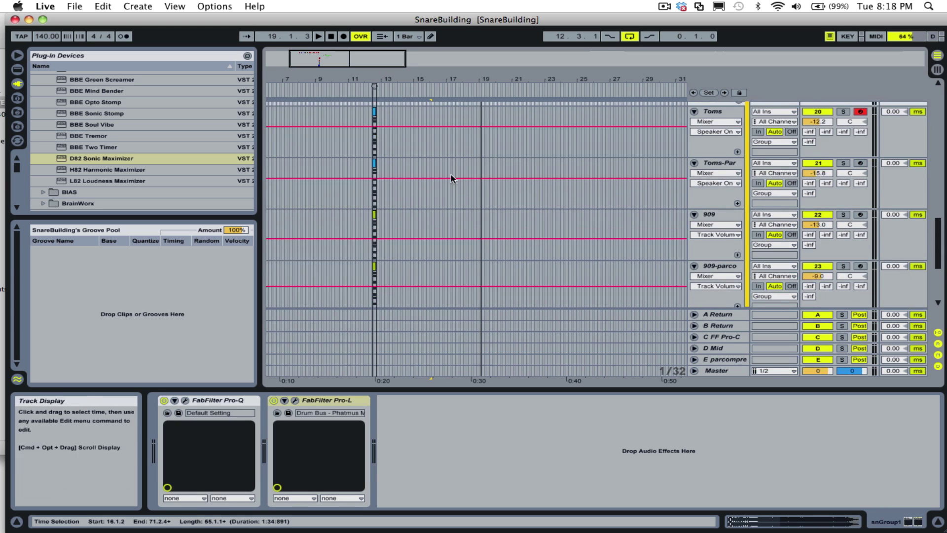
# Show the Toms track's device chain and select its Impulse instrument
pyautogui.click(726, 167)
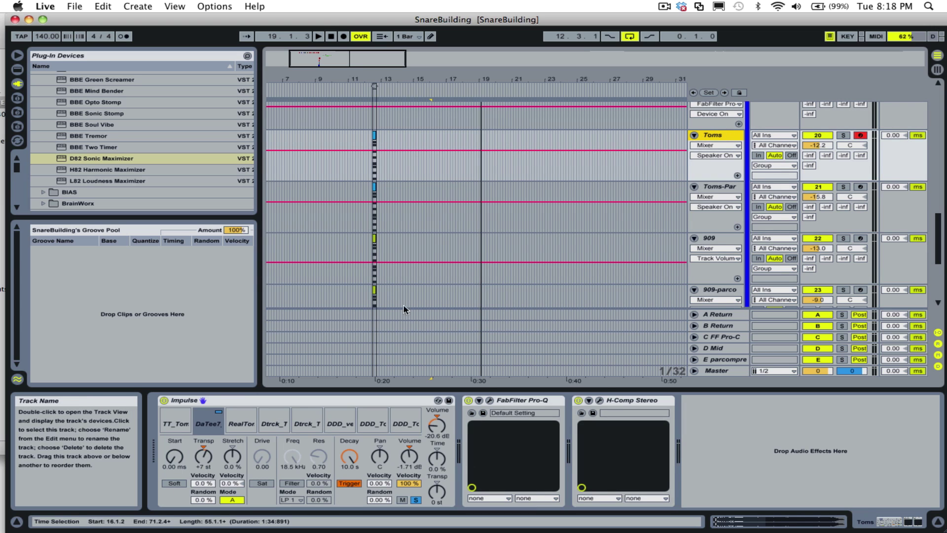
pyautogui.click(312, 402)
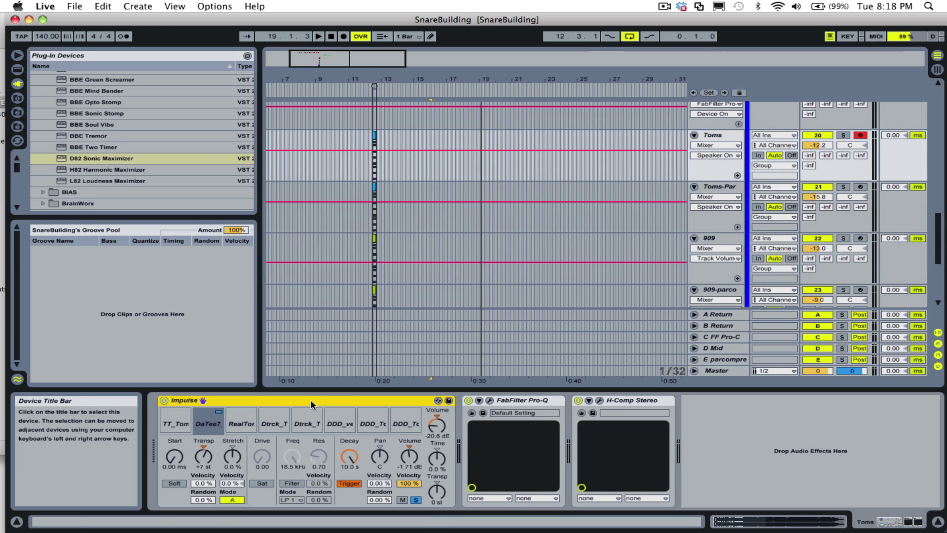
pyautogui.click(726, 134)
pyautogui.scroll(2, 718, 151)
pyautogui.scroll(-1, 718, 153)
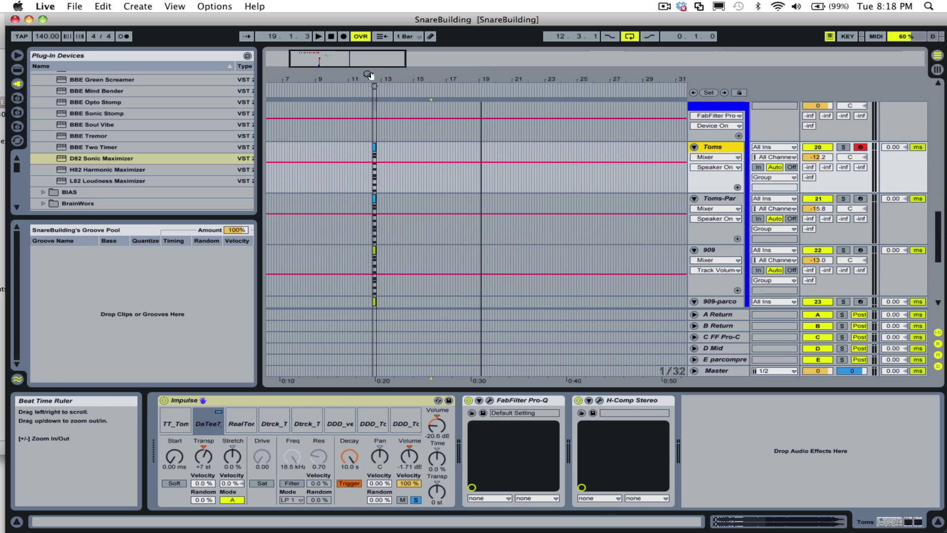
# Solo the Toms track, play the loop at 12.3.1 and extend the loop end to 13.2.3
pyautogui.moveTo(368, 75); pyautogui.dragTo(450, 79)
pyautogui.click(461, 86)
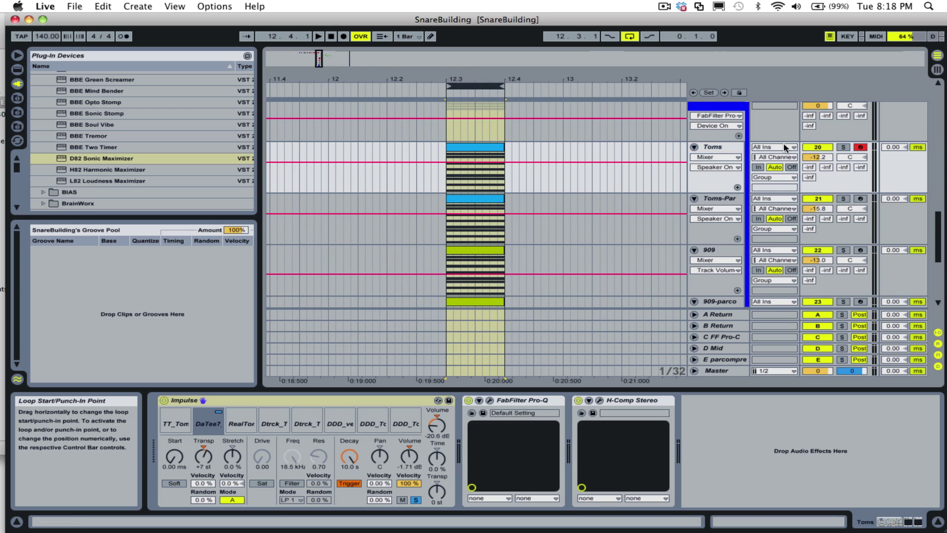
pyautogui.click(843, 147)
pyautogui.press('space')
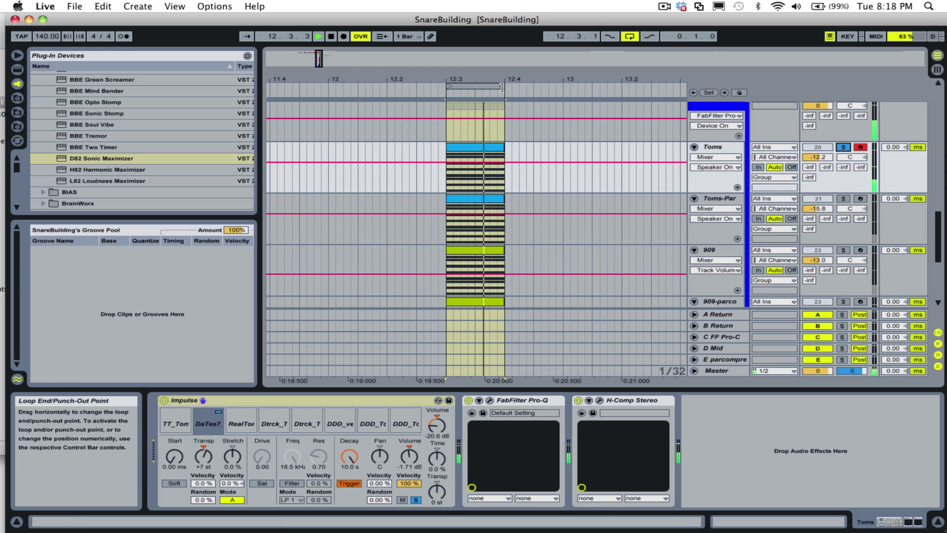
pyautogui.moveTo(502, 88); pyautogui.dragTo(650, 90)
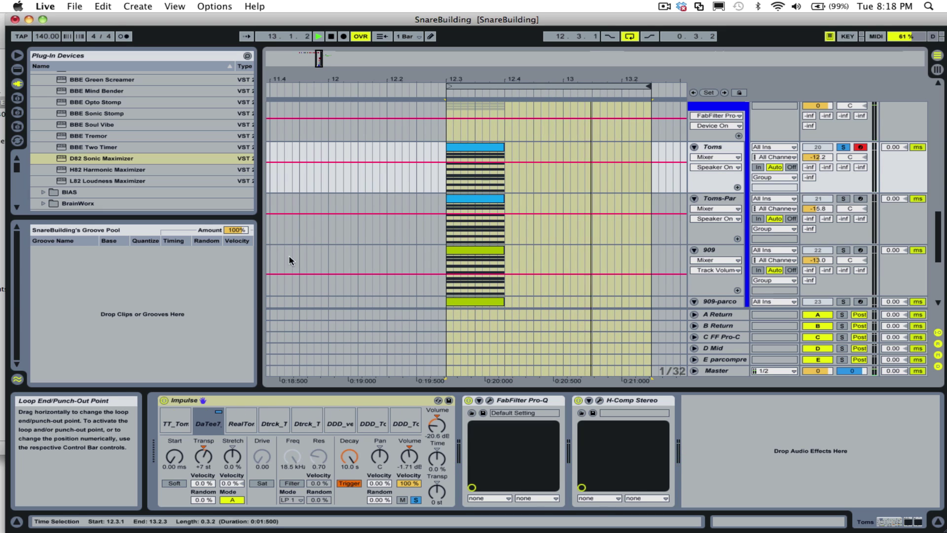
# Transpose the DaTee7 sample in Impulse to 0 st and add a Toms Pro-Q bell band at 128.36 Hz with +0.18 dB gain
pyautogui.click(488, 400)
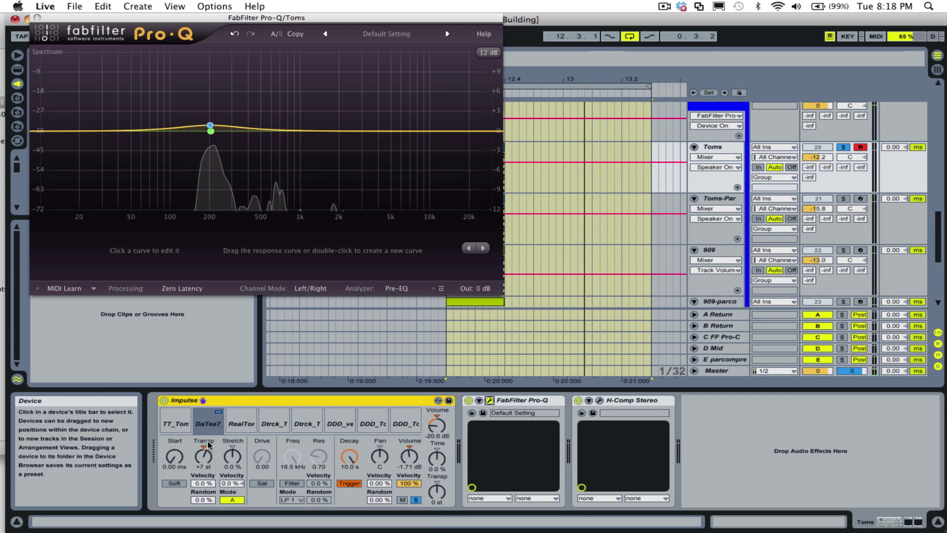
pyautogui.moveTo(208, 444); pyautogui.dragTo(208, 468)
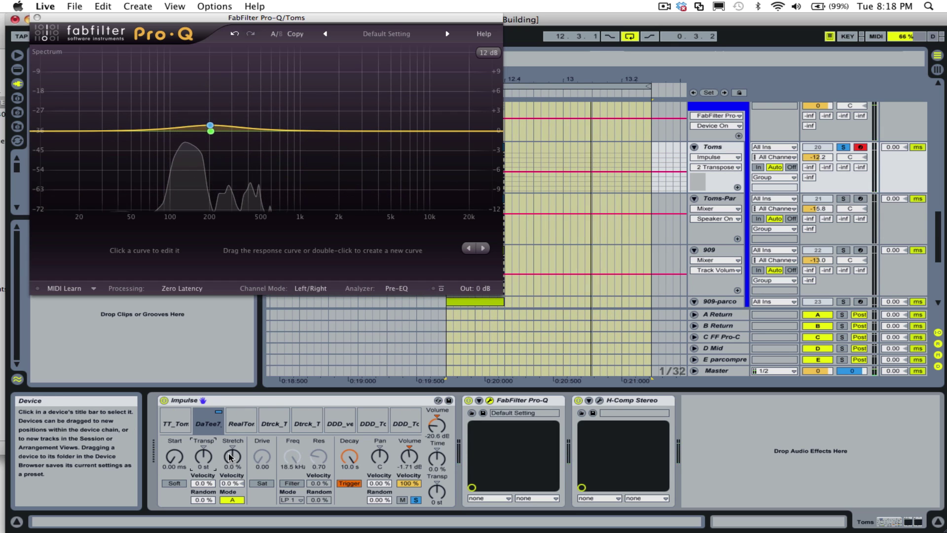
pyautogui.doubleClick(185, 125)
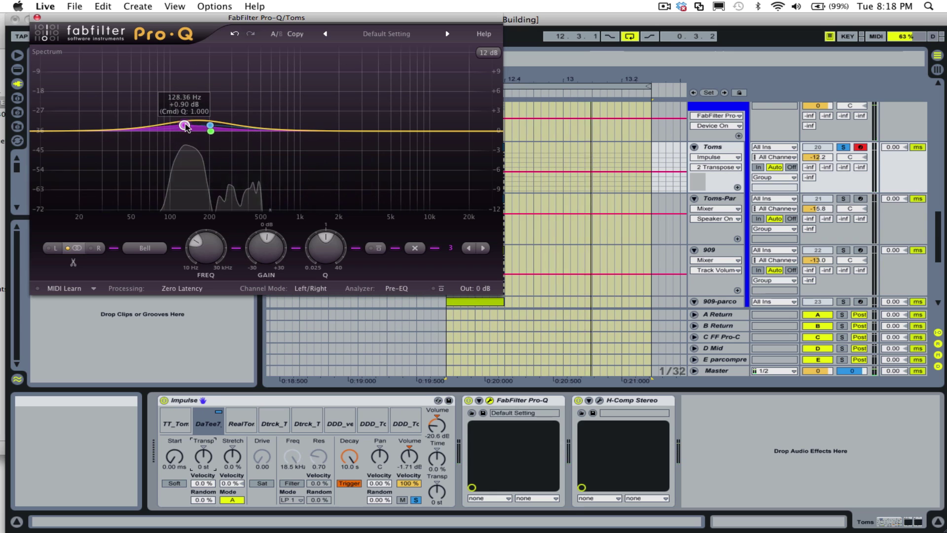
pyautogui.moveTo(186, 127); pyautogui.dragTo(184, 131)
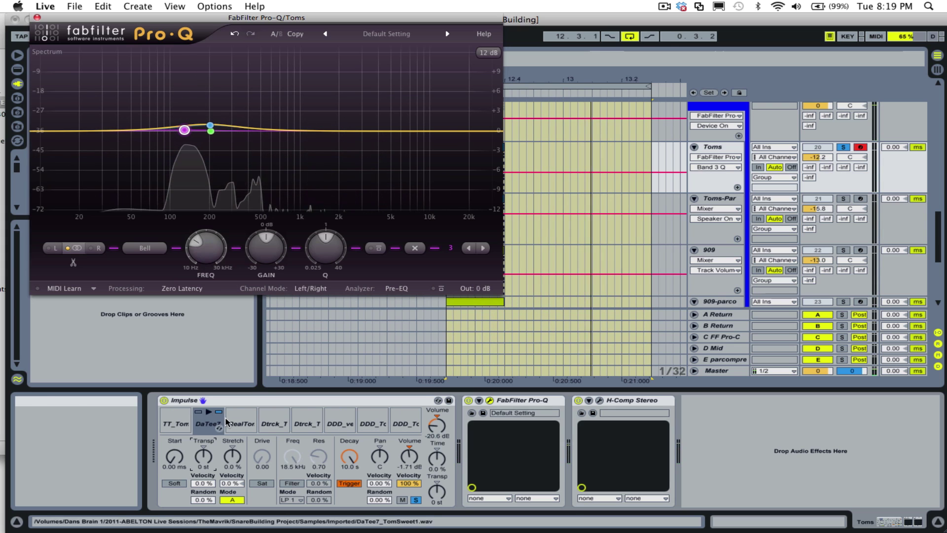
# Set the DaTee7 sample's transpose to +7 st and compare its spectrum peak with the Pro-Q bands
pyautogui.moveTo(203, 456); pyautogui.dragTo(204, 444)
pyautogui.moveTo(209, 127)
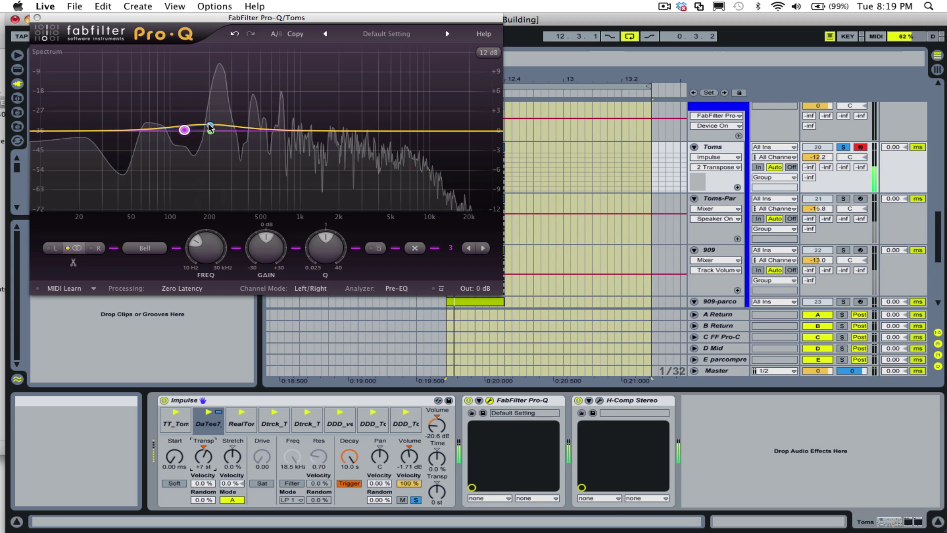
pyautogui.click(237, 126)
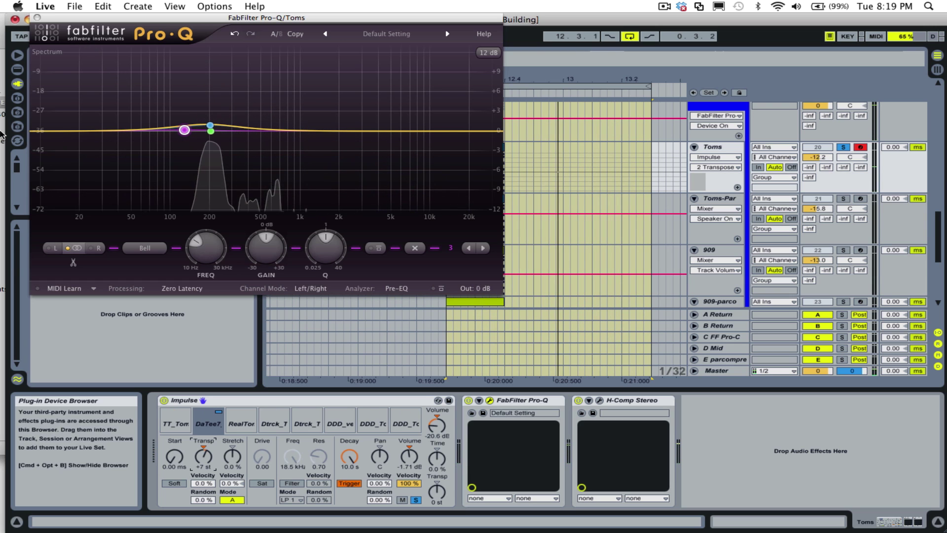
# Play the opening of Scary Monsters And Nice Sprites (Original Mix) in iTunes, then return to Live and close the Pro-Q window
pyautogui.click(31, 74)
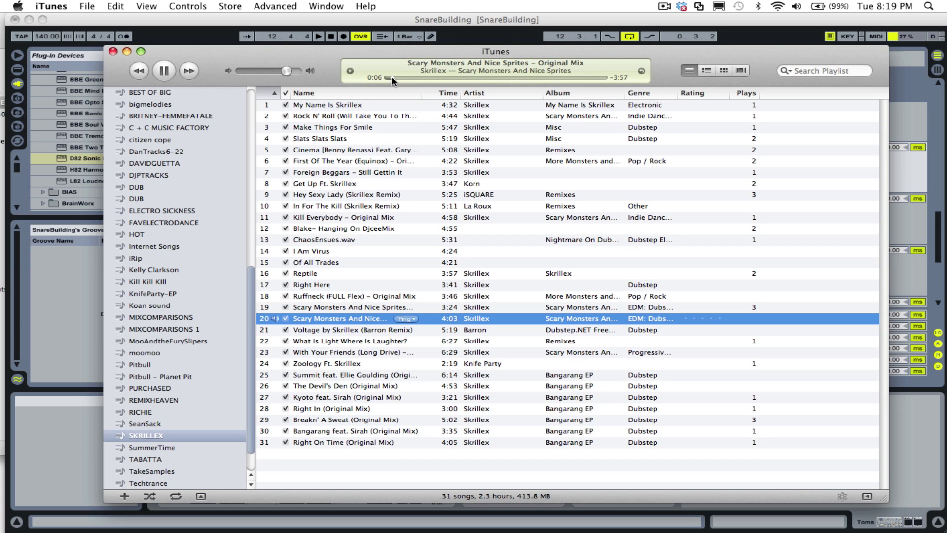
pyautogui.click(130, 52)
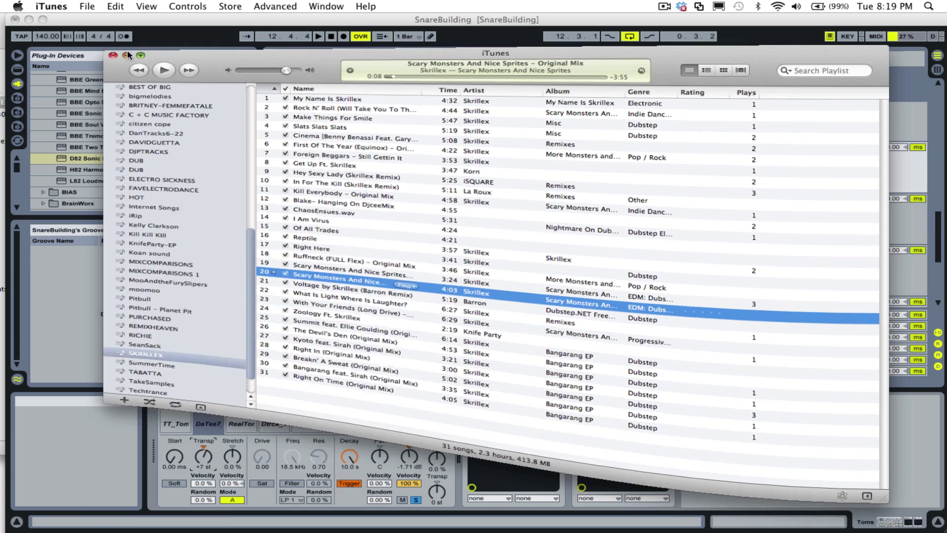
pyautogui.click(476, 151)
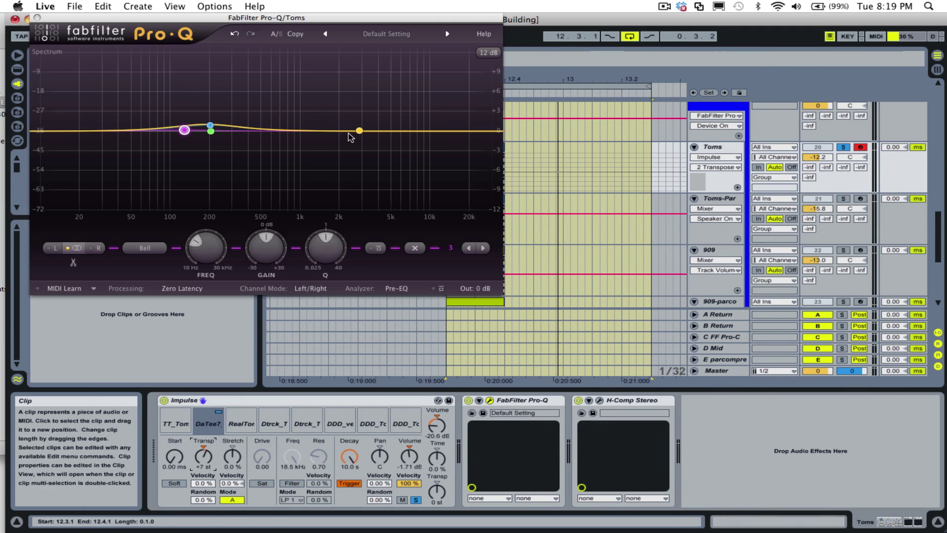
pyautogui.click(38, 19)
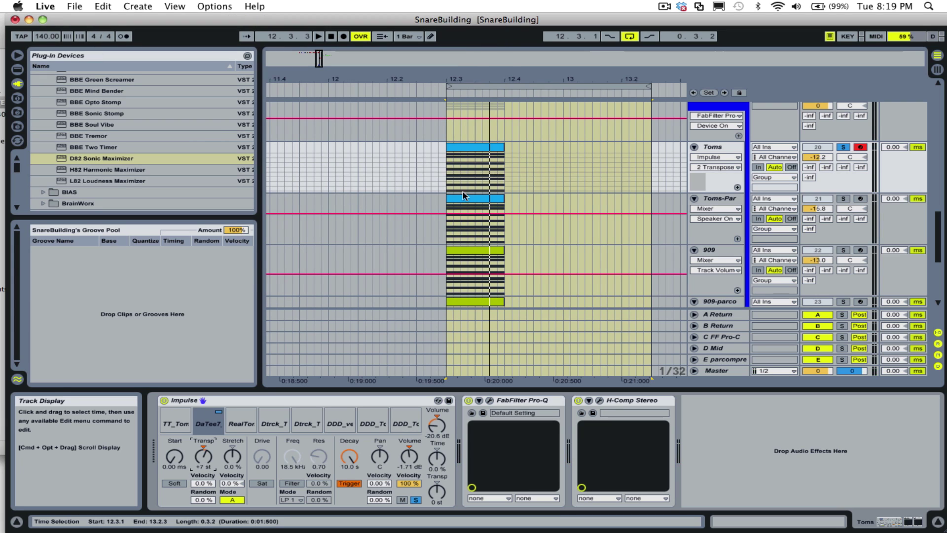
# Play the Toms loop, add a fourth, nearly flat bell band near 400 Hz in its Pro-Q, and close the equalizer
pyautogui.press('space')
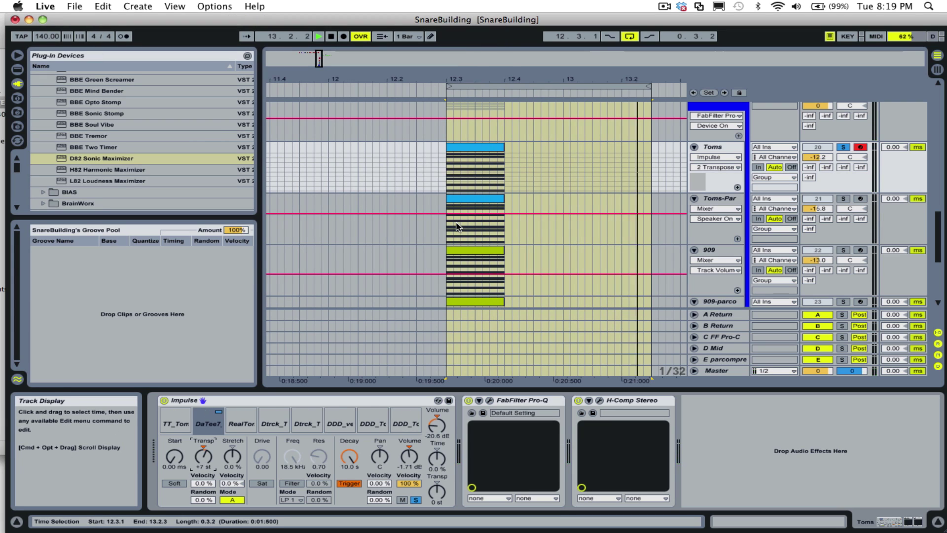
pyautogui.click(490, 400)
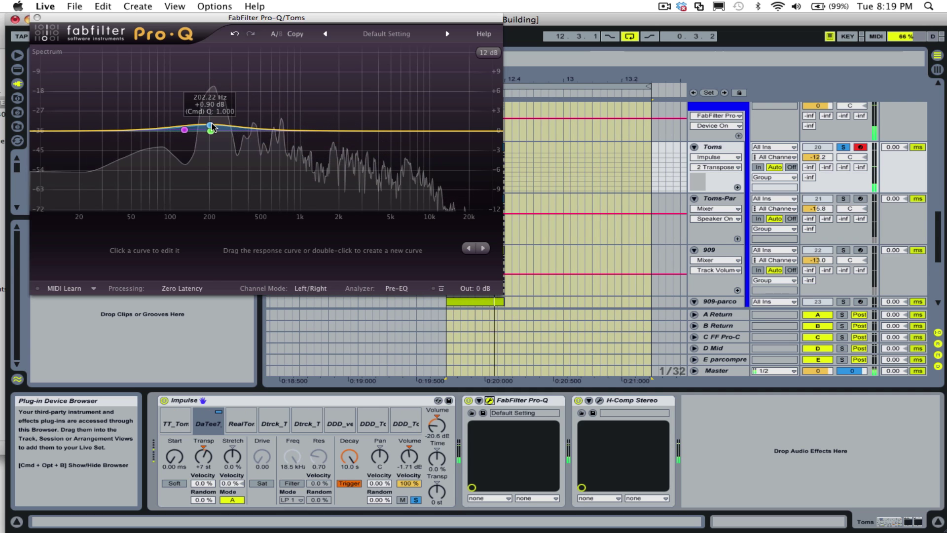
pyautogui.click(211, 126)
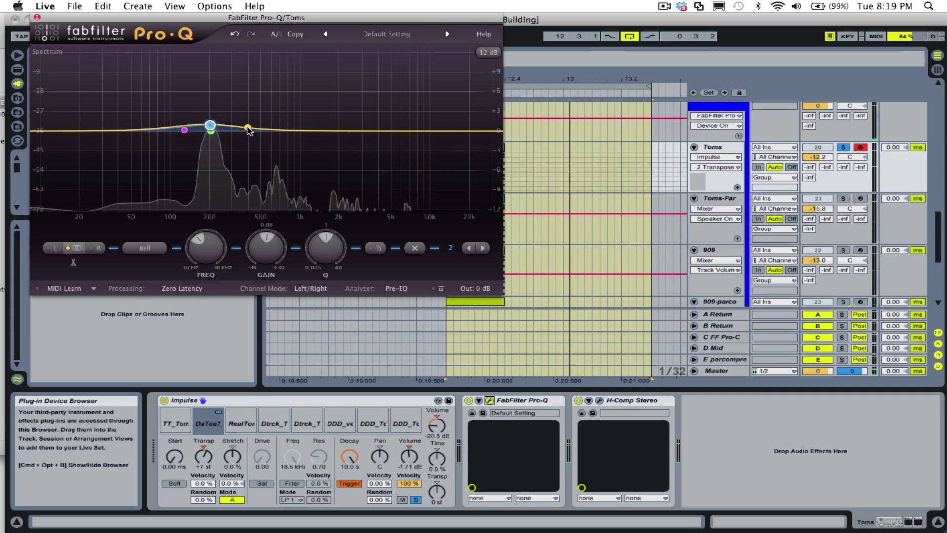
pyautogui.moveTo(247, 127); pyautogui.dragTo(246, 126)
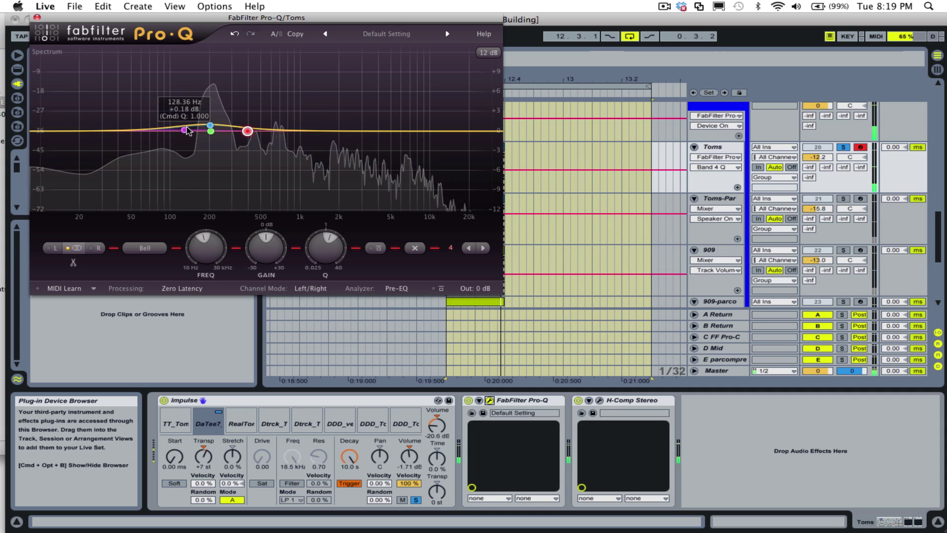
pyautogui.click(210, 126)
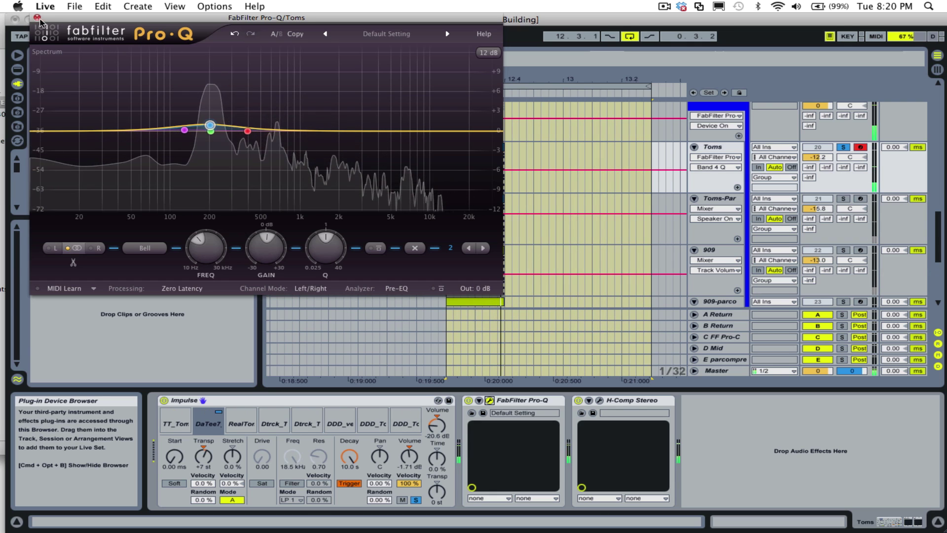
pyautogui.click(36, 18)
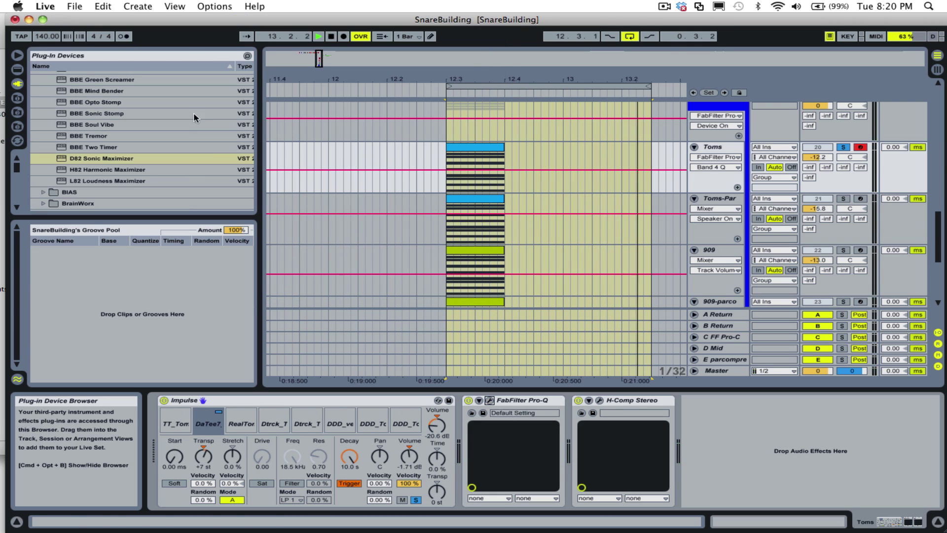
# Open the H-Comp on the Toms track, play the loop to check its threshold and gain reduction, and close it
pyautogui.click(599, 400)
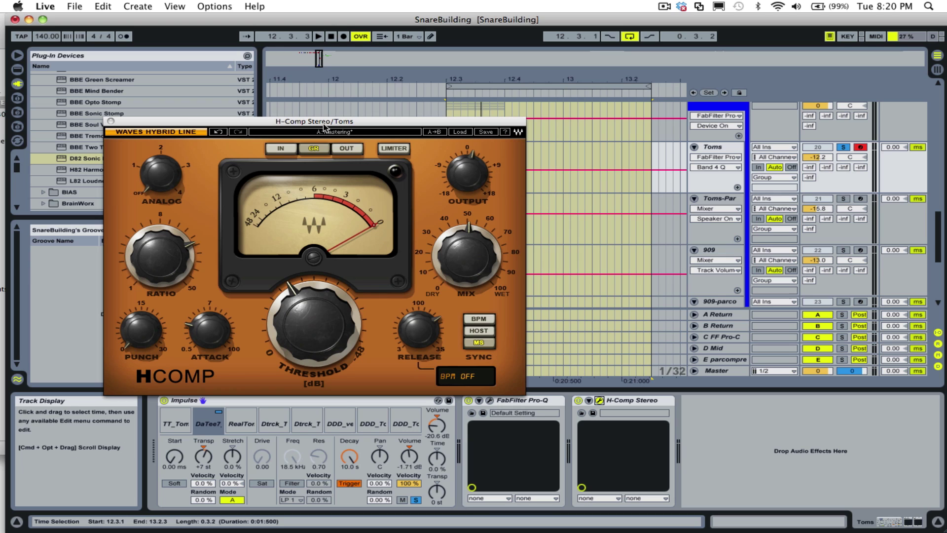
pyautogui.moveTo(325, 122); pyautogui.dragTo(325, 113)
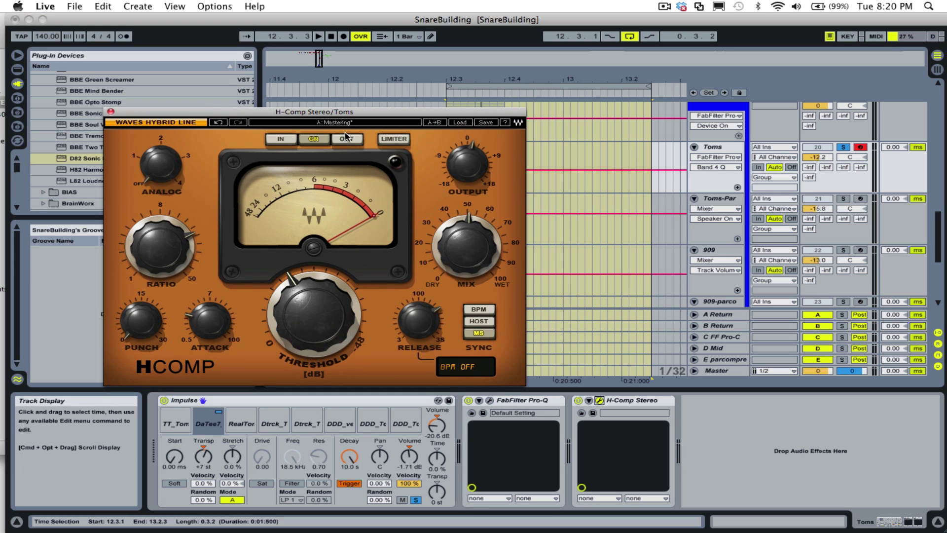
pyautogui.moveTo(335, 119); pyautogui.dragTo(345, 116)
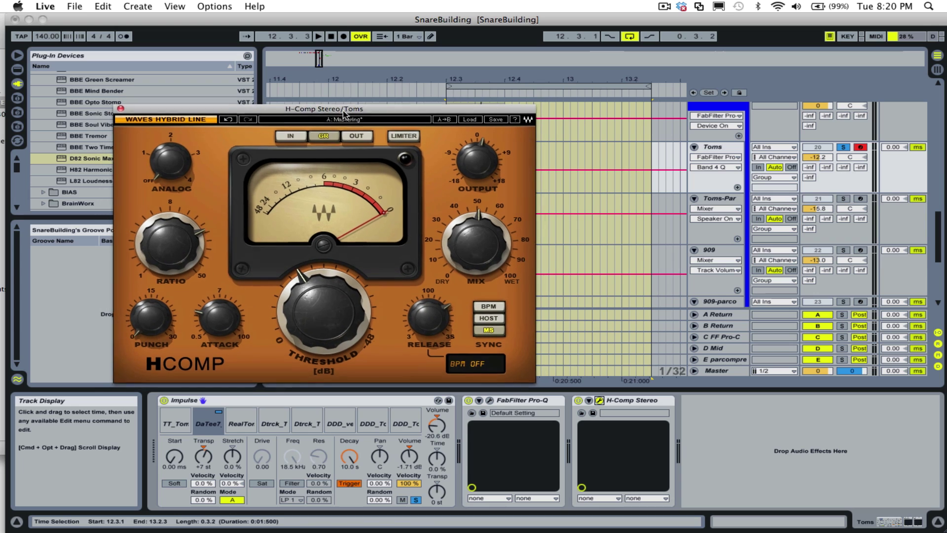
pyautogui.press('space')
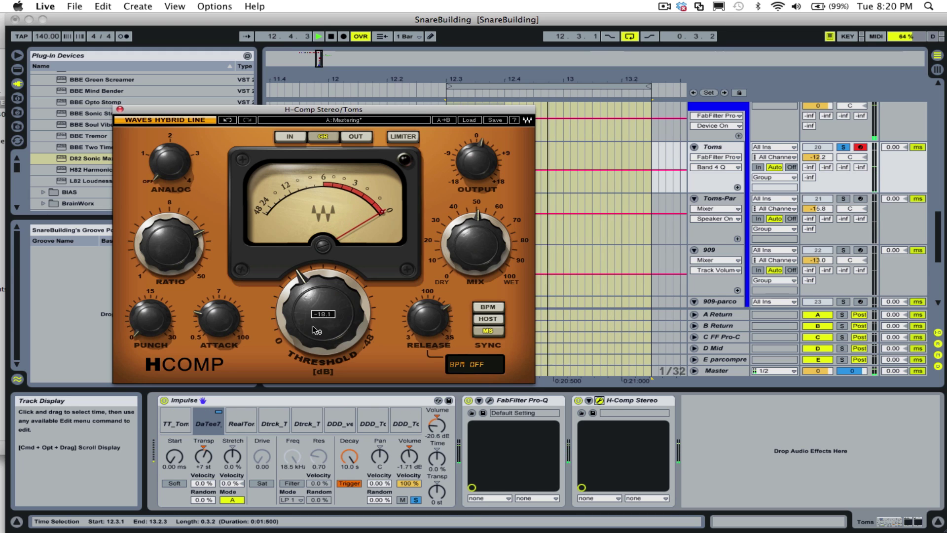
pyautogui.click(120, 110)
pyautogui.press('space')
# Play the Toms clip while reviewing the tom samples loaded in Impulse, from RealTom through the DDD toms
pyautogui.click(466, 154)
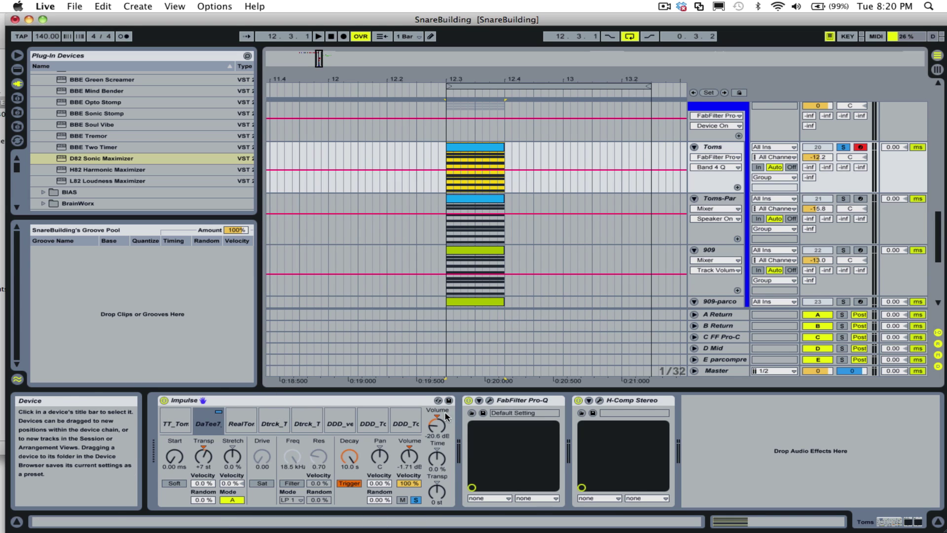
pyautogui.moveTo(236, 420)
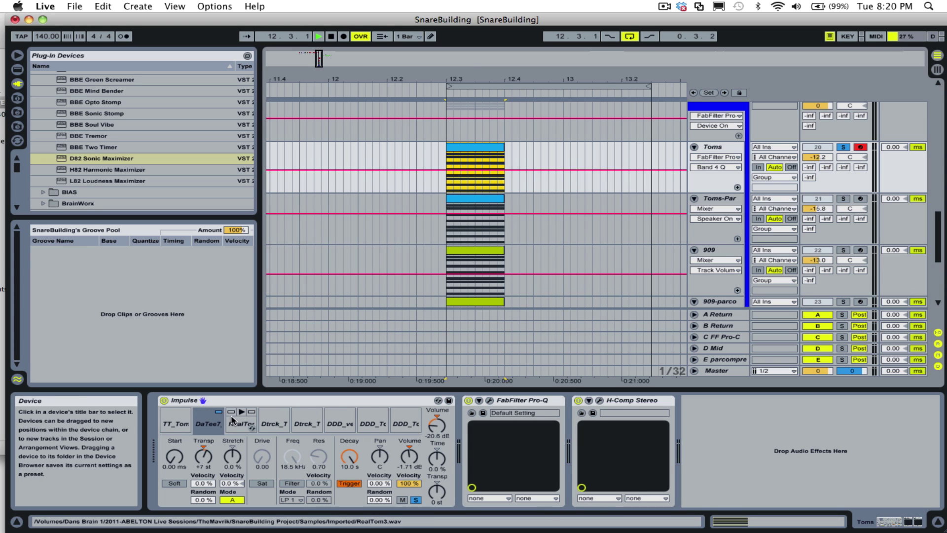
pyautogui.press('space')
pyautogui.click(252, 414)
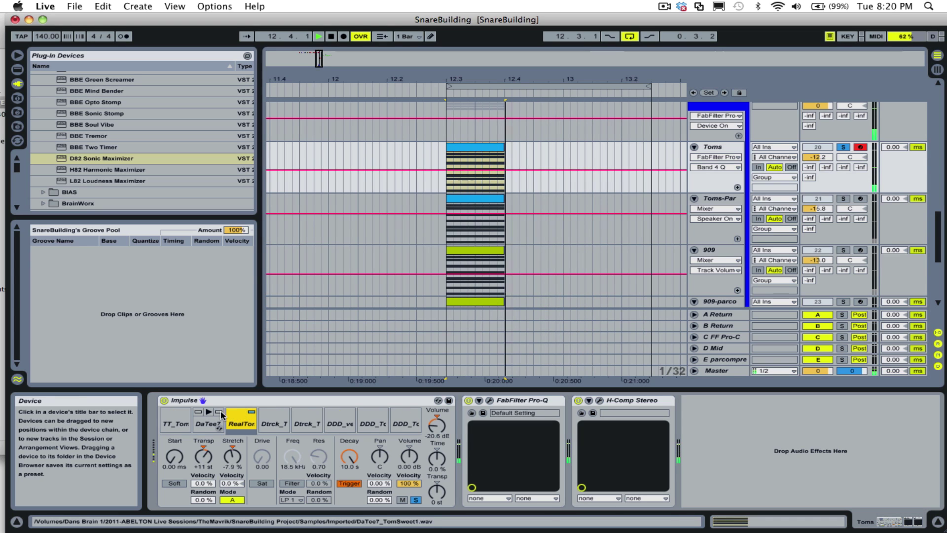
pyautogui.click(303, 417)
pyautogui.click(350, 414)
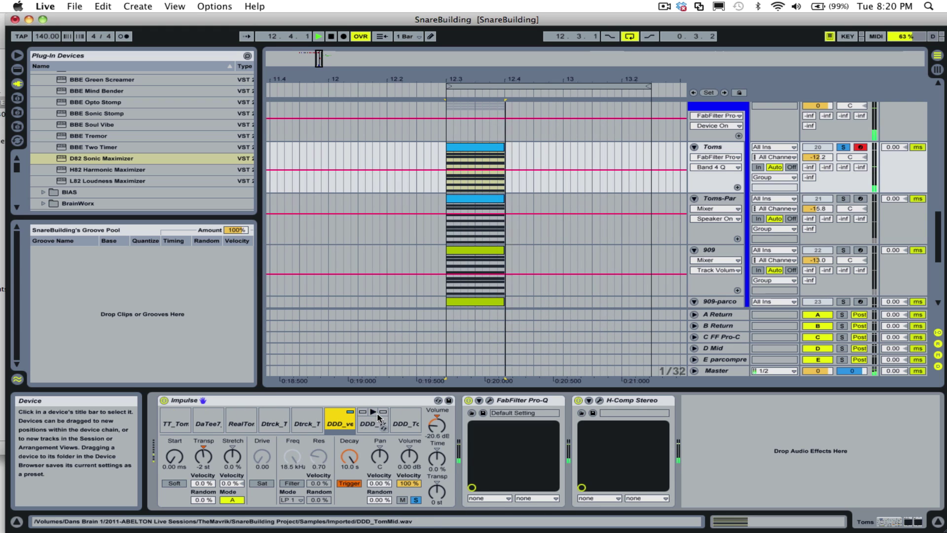
pyautogui.click(378, 418)
# Set the transpose of the last DDD tom sample in Impulse to -2 st and reselect the DaTee7 sample
pyautogui.click(416, 418)
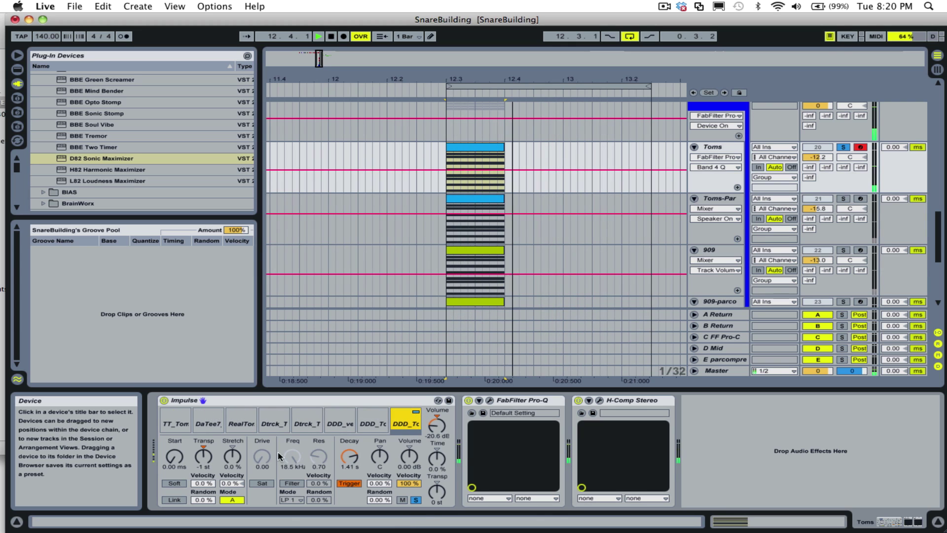
pyautogui.moveTo(204, 454); pyautogui.dragTo(203, 452)
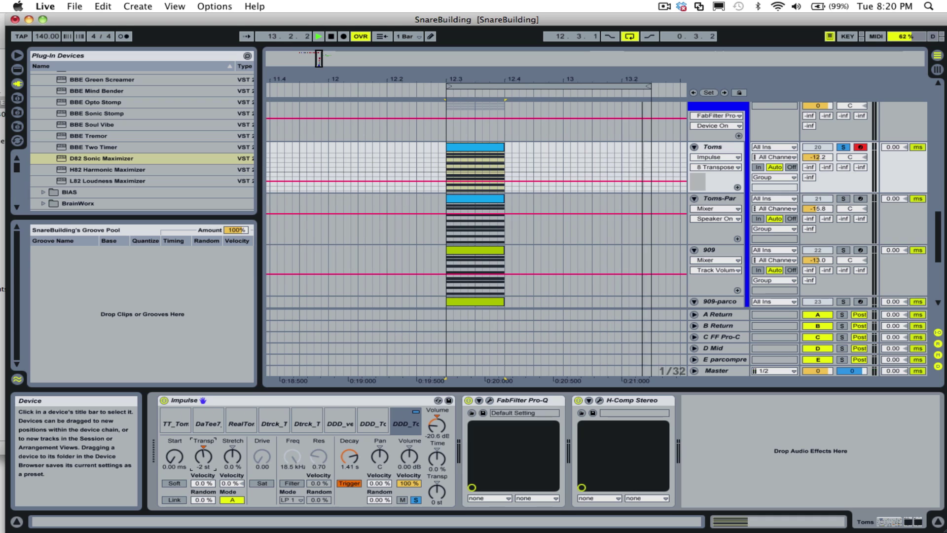
pyautogui.click(219, 425)
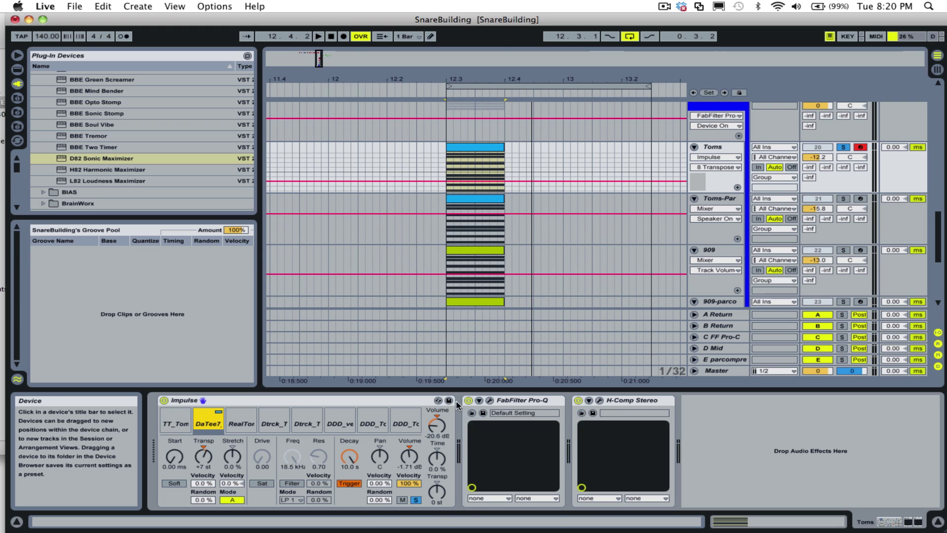
# Review the Toms track's Pro-Q curve, close the equalizer and listen to the Toms loop
pyautogui.click(489, 400)
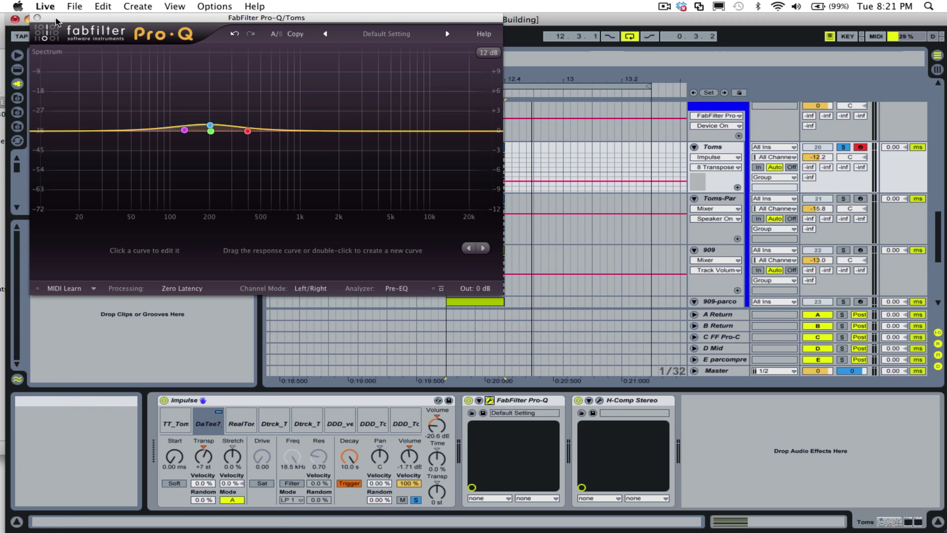
pyautogui.click(38, 18)
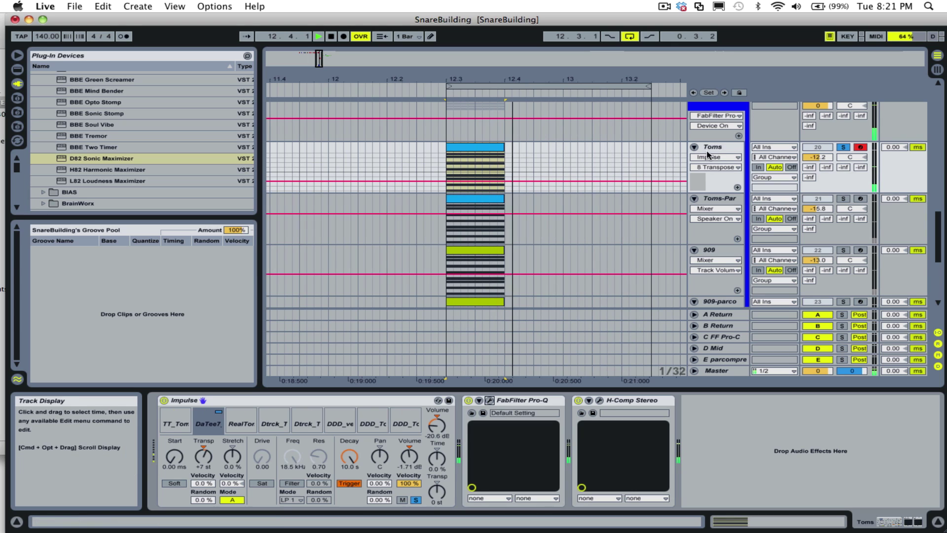
pyautogui.press('space')
# Solo the Toms-Par track instead of Toms and play the loop
pyautogui.click(724, 151)
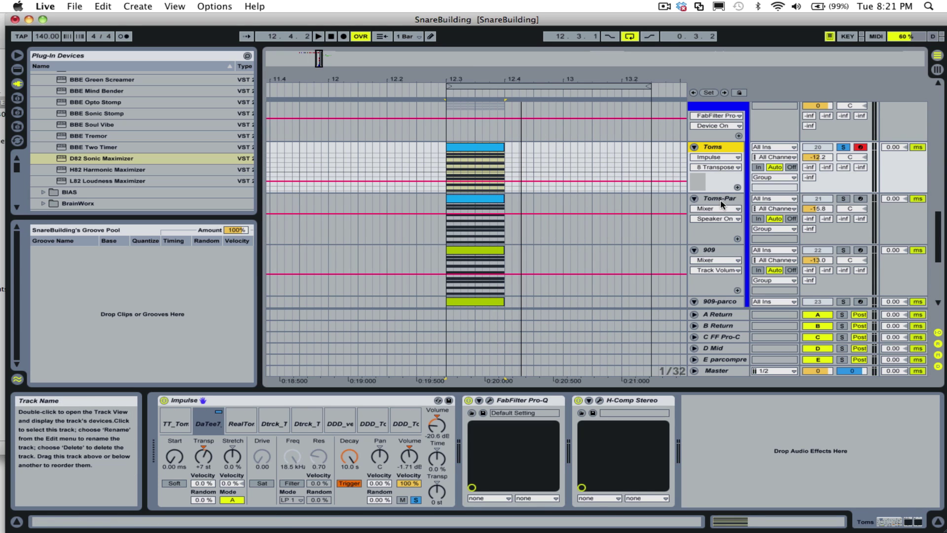
pyautogui.click(716, 201)
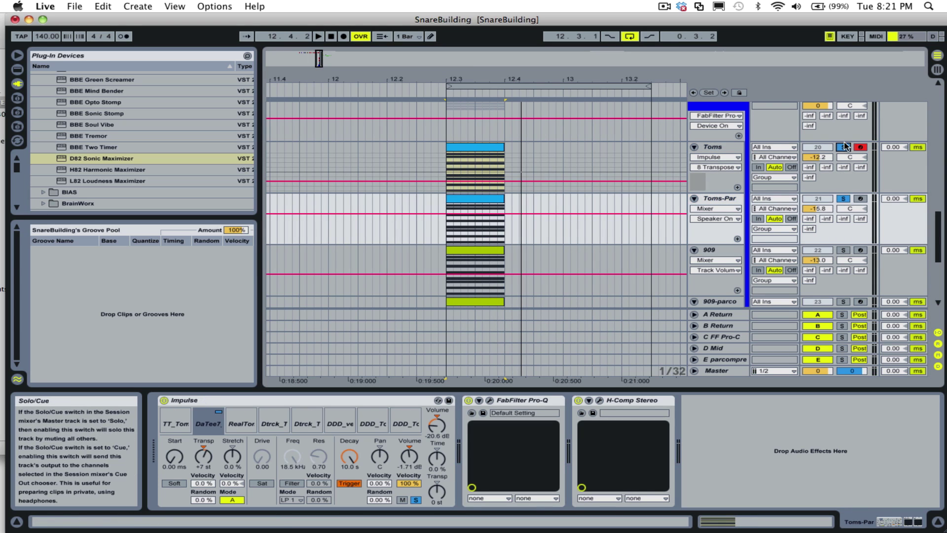
pyautogui.press('space')
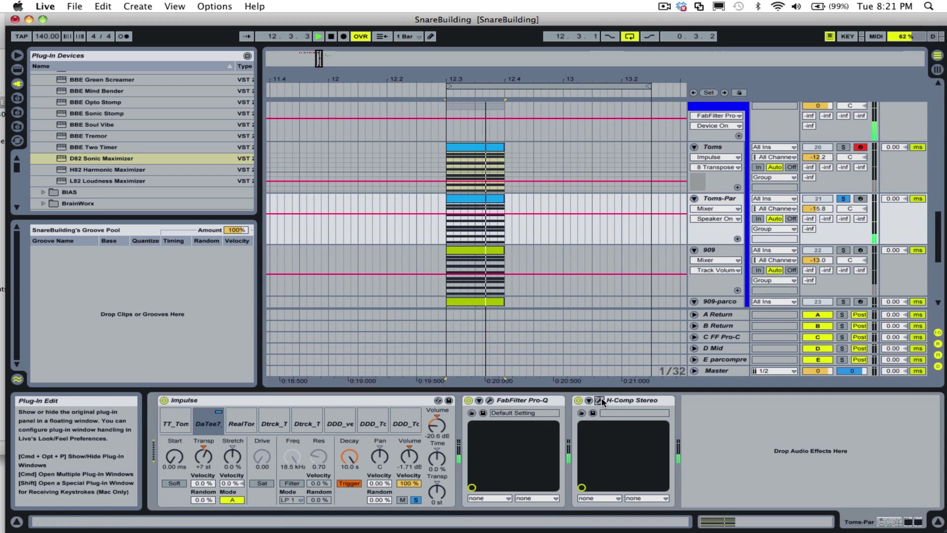
# Inspect the Toms-Par H-Comp's threshold and its Transient Enhancer entry among the factory presets, then close the compressor
pyautogui.click(599, 400)
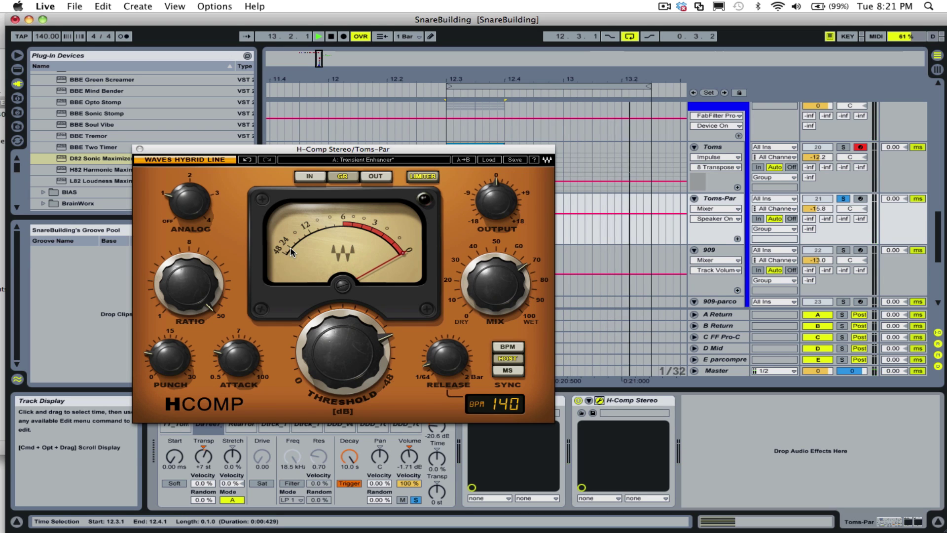
pyautogui.click(355, 356)
pyautogui.doubleClick(354, 356)
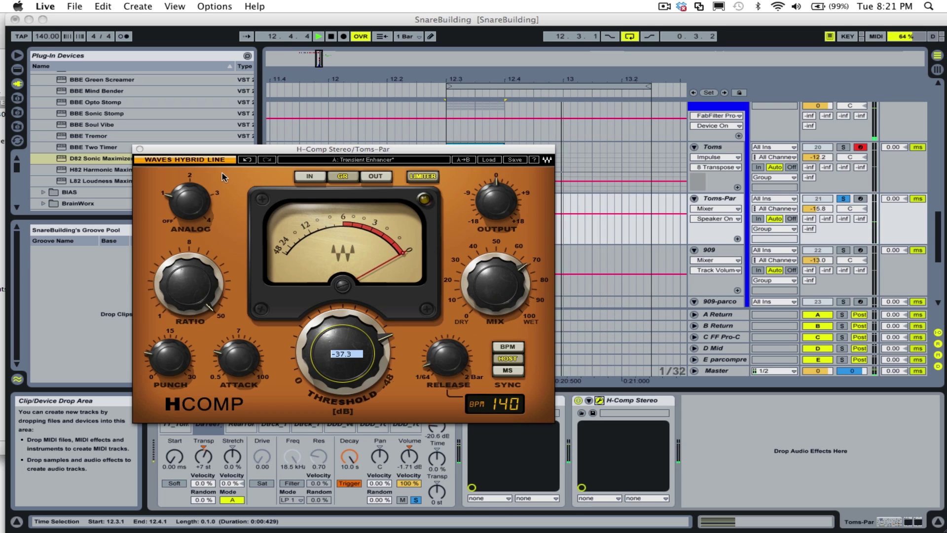
pyautogui.click(496, 162)
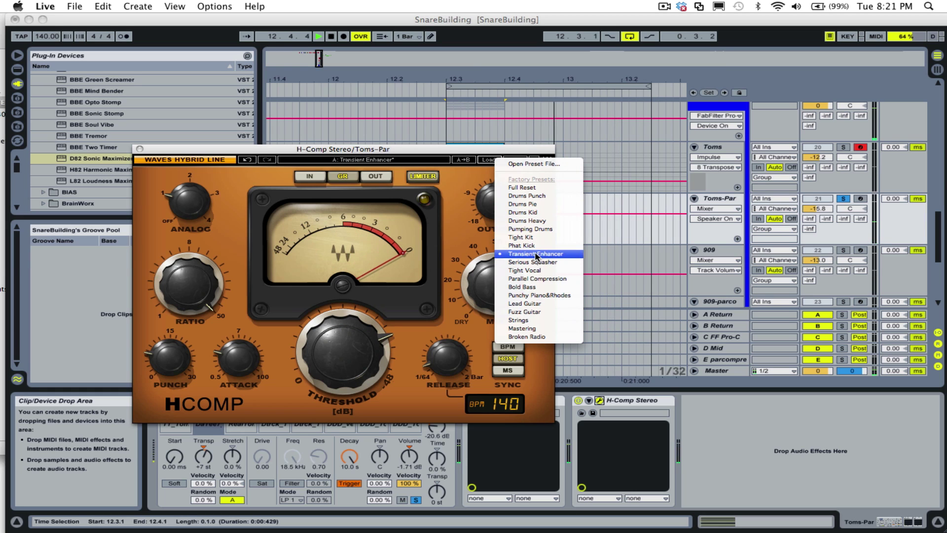
pyautogui.click(462, 222)
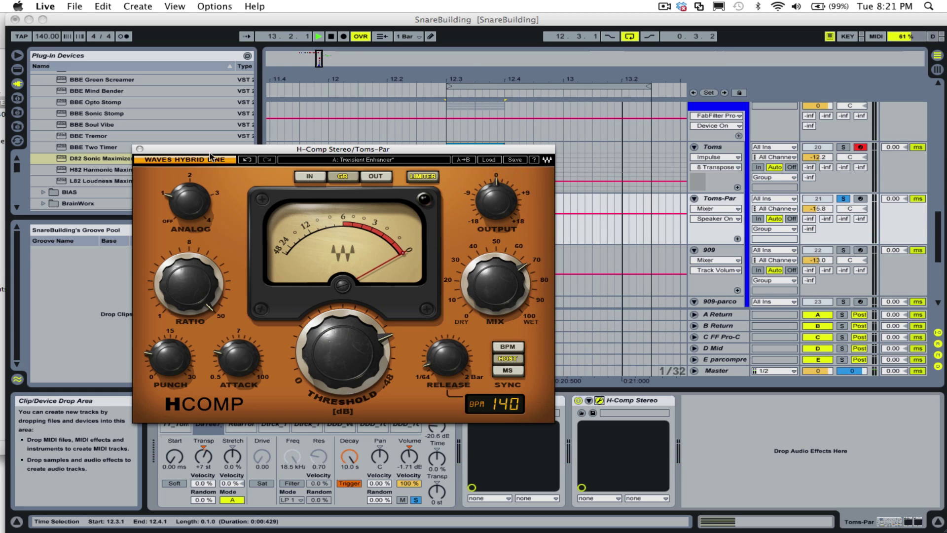
pyautogui.click(140, 148)
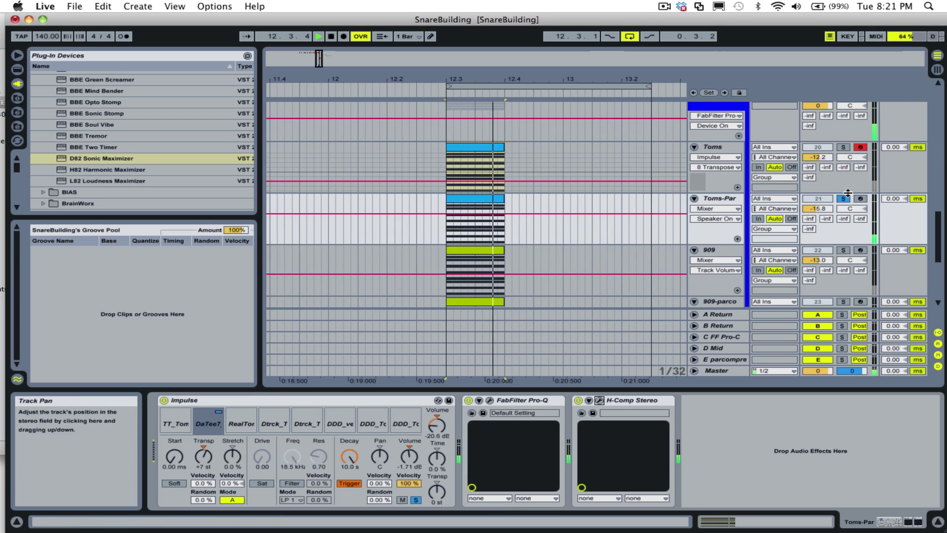
# Solo Toms alongside Toms-Par and, in the Session View, bypass the FabFilter Pro-Q on the snGroup1 track
pyautogui.click(844, 147)
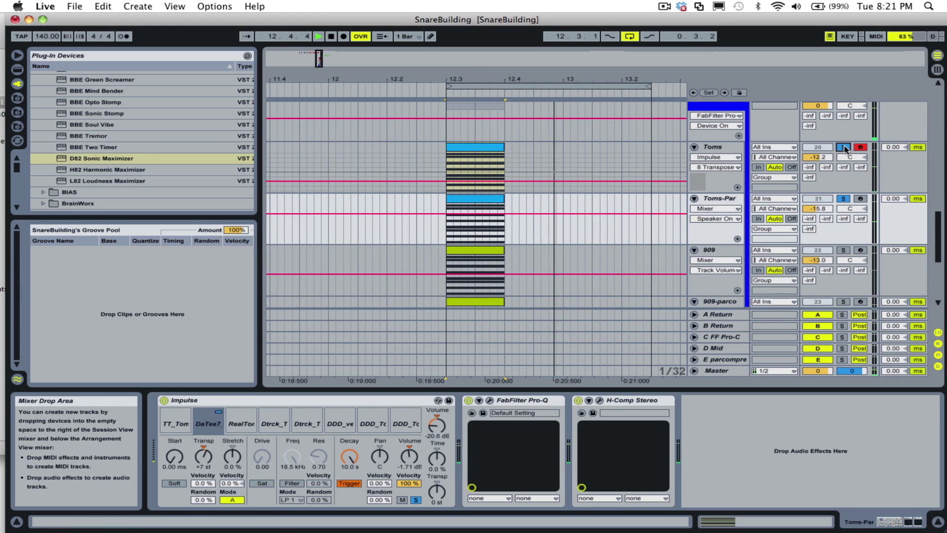
pyautogui.press('Tab')
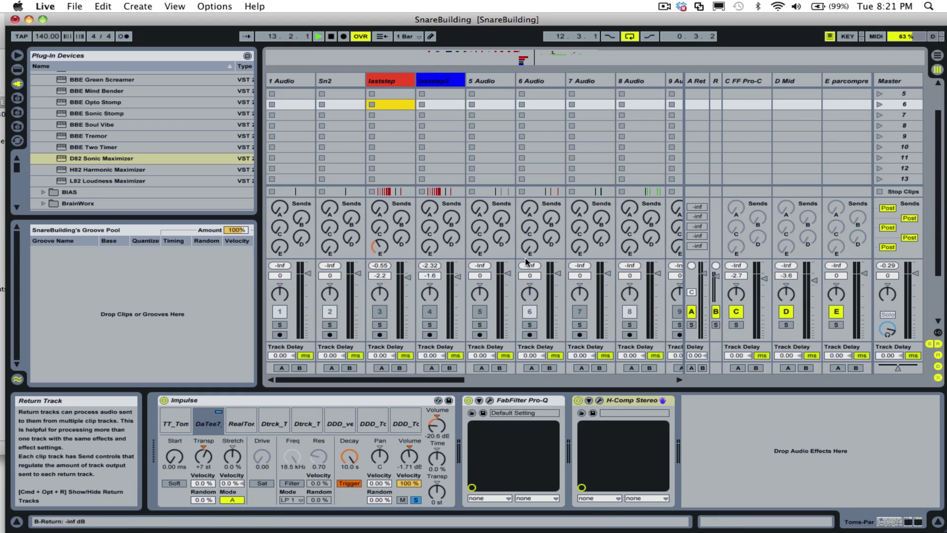
pyautogui.hscroll(10, 558, 286)
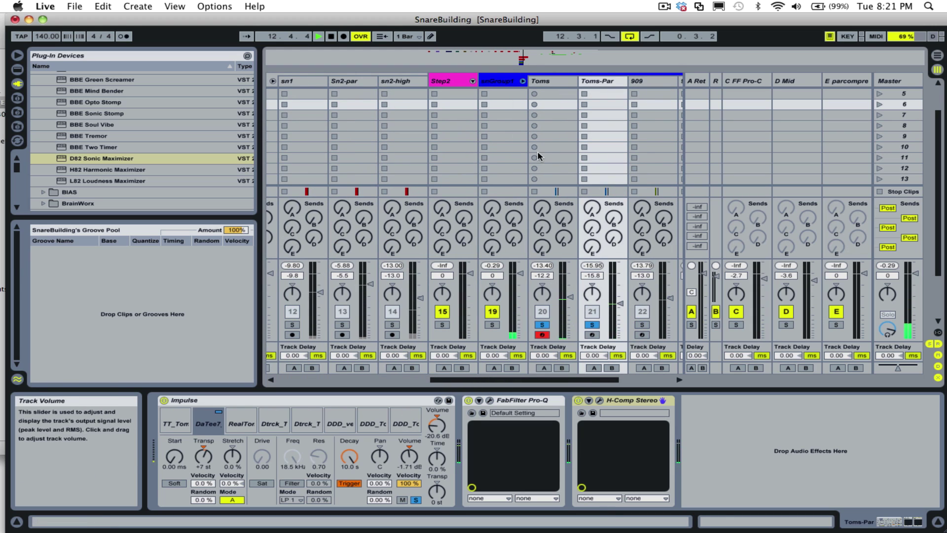
pyautogui.click(500, 79)
pyautogui.click(163, 400)
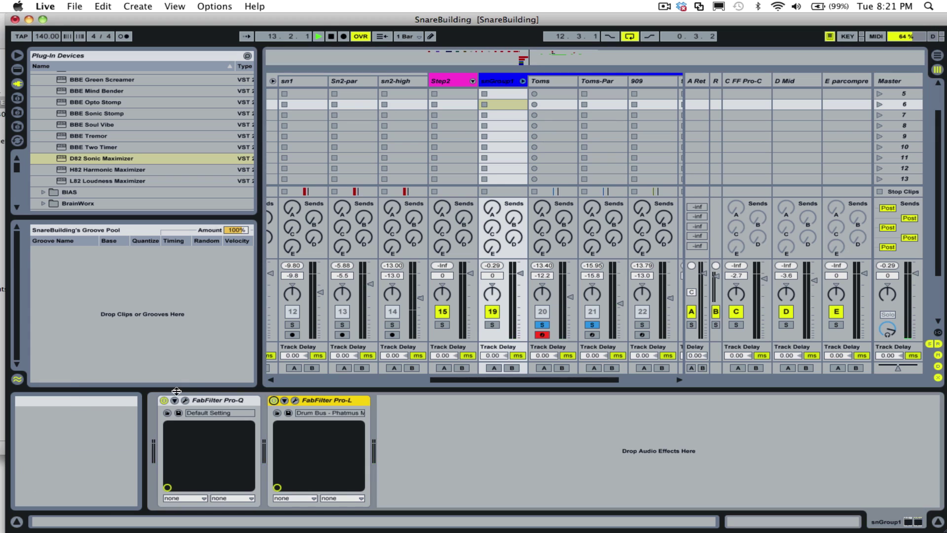
# Enlarge the mixer's fader section slightly, stop playback and clear the solos on Toms and Toms-Par
pyautogui.moveTo(589, 380); pyautogui.dragTo(626, 380)
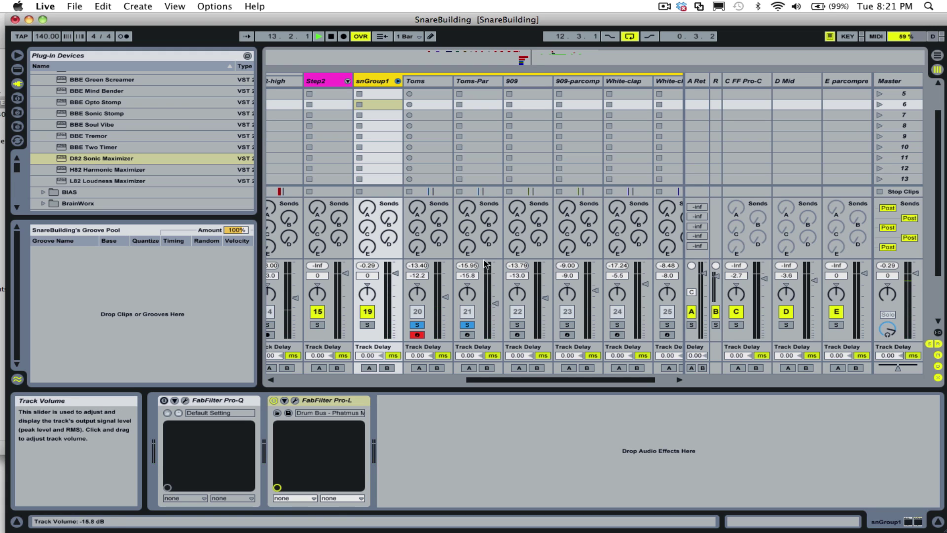
pyautogui.moveTo(485, 259); pyautogui.dragTo(485, 249)
pyautogui.press('space')
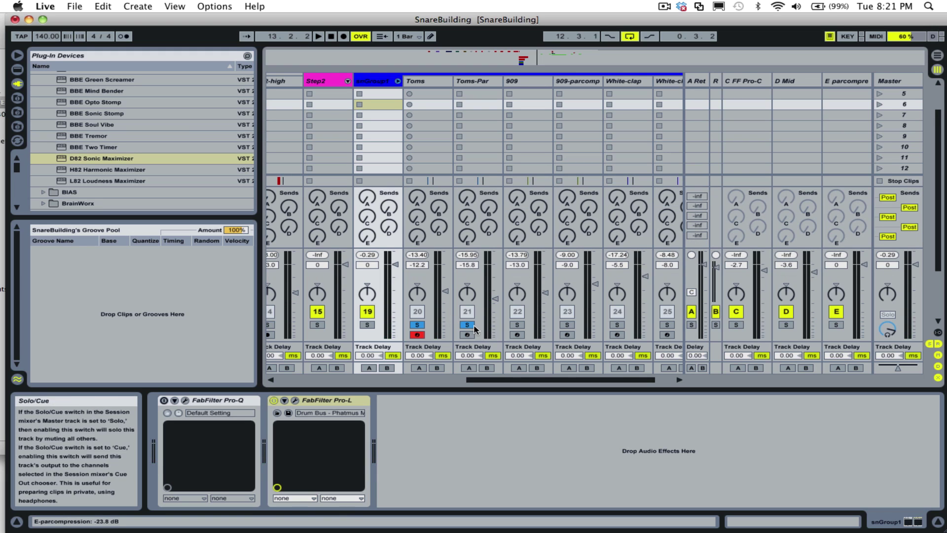
pyautogui.click(472, 325)
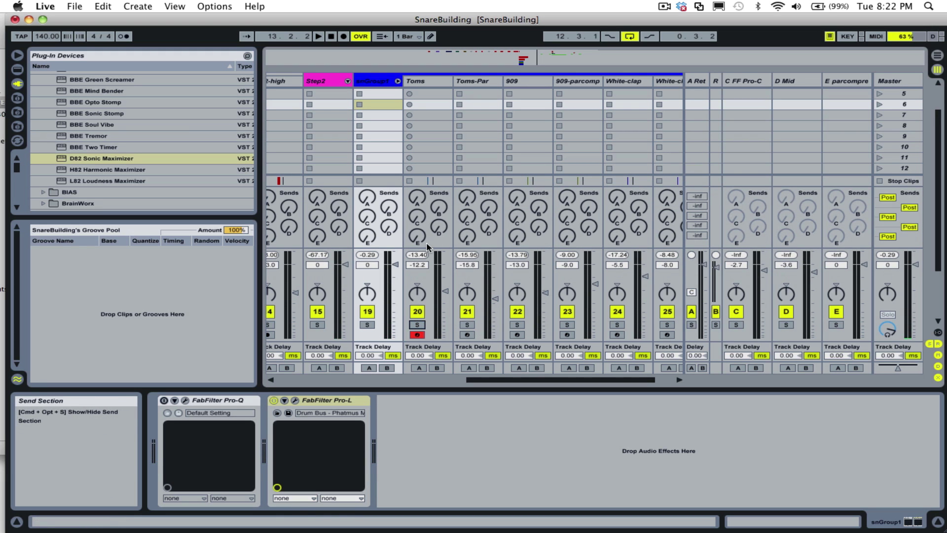
# Compare the device chains of the 909 and 909-parcomp tracks, finishing on the 909 track
pyautogui.click(535, 81)
pyautogui.click(563, 84)
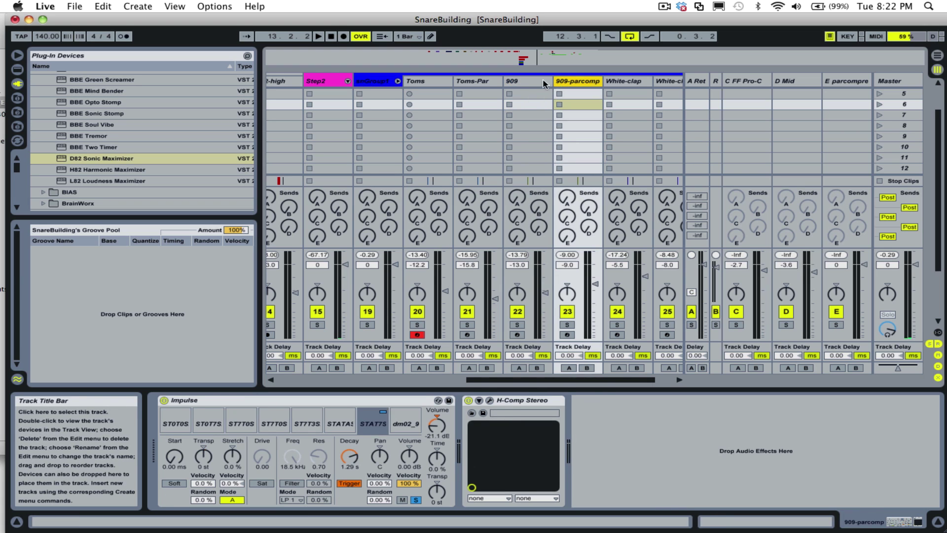
pyautogui.click(541, 84)
pyautogui.click(560, 84)
pyautogui.click(537, 84)
pyautogui.click(569, 84)
pyautogui.click(538, 84)
pyautogui.click(567, 84)
pyautogui.click(532, 84)
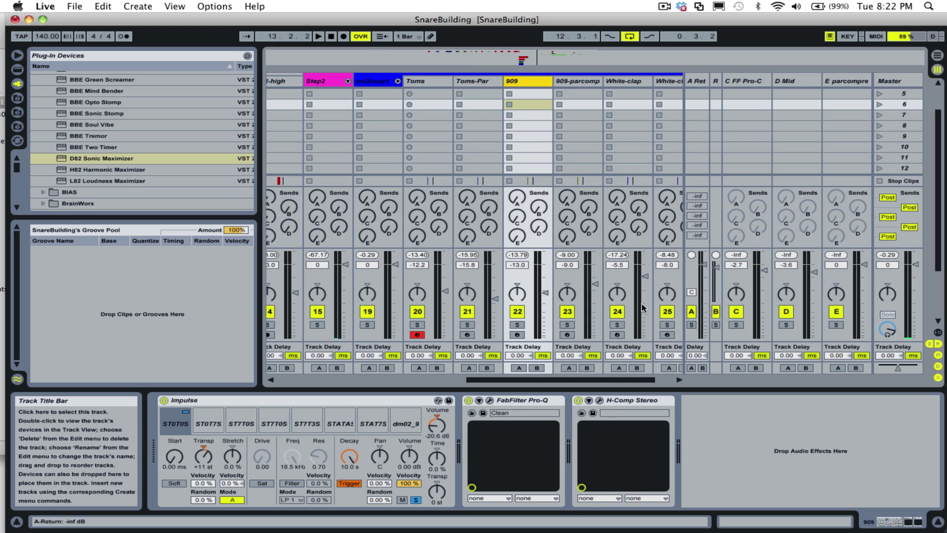
# Solo the 909 track, listen to the loop and select the track
pyautogui.press('space')
pyautogui.click(518, 324)
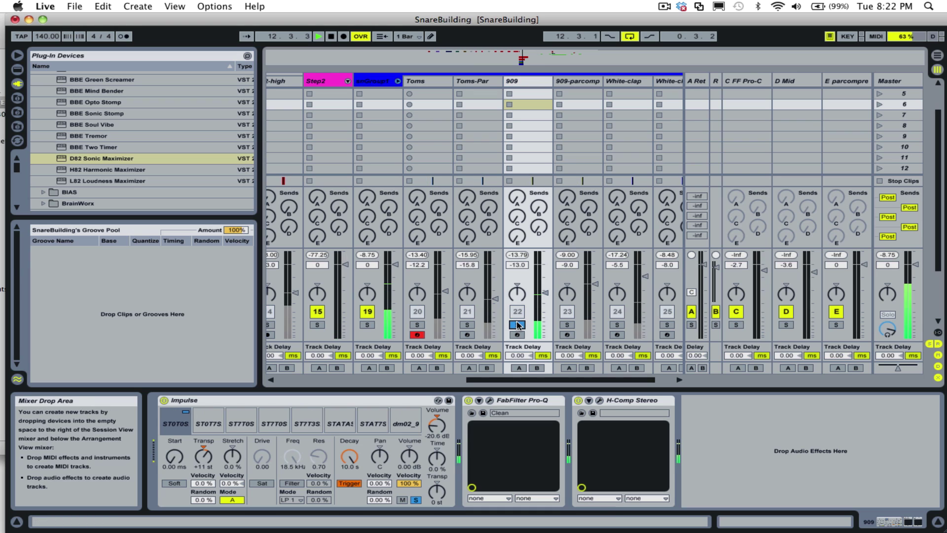
pyautogui.press('space')
pyautogui.click(520, 83)
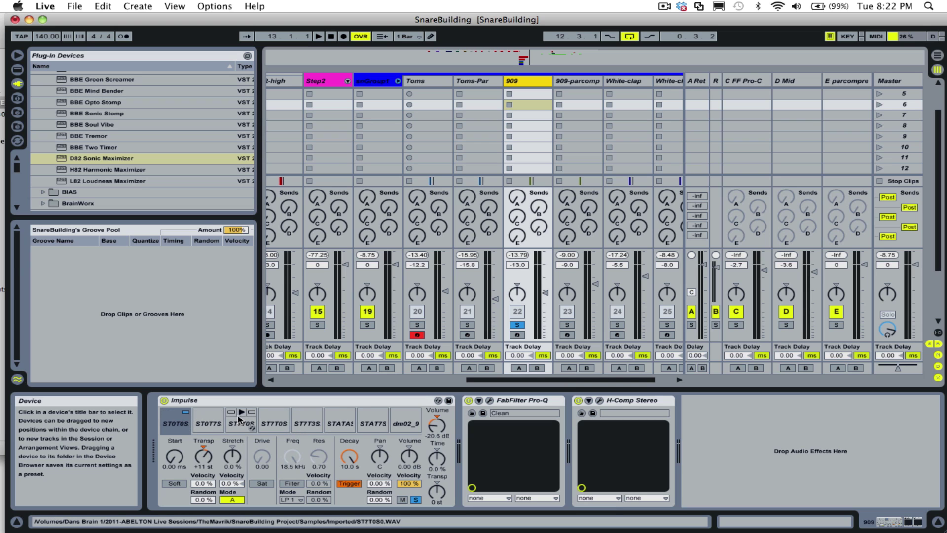
# Play the loop and go through the 909 track's Impulse sample slots from the second to the last
pyautogui.click(209, 422)
pyautogui.press('space')
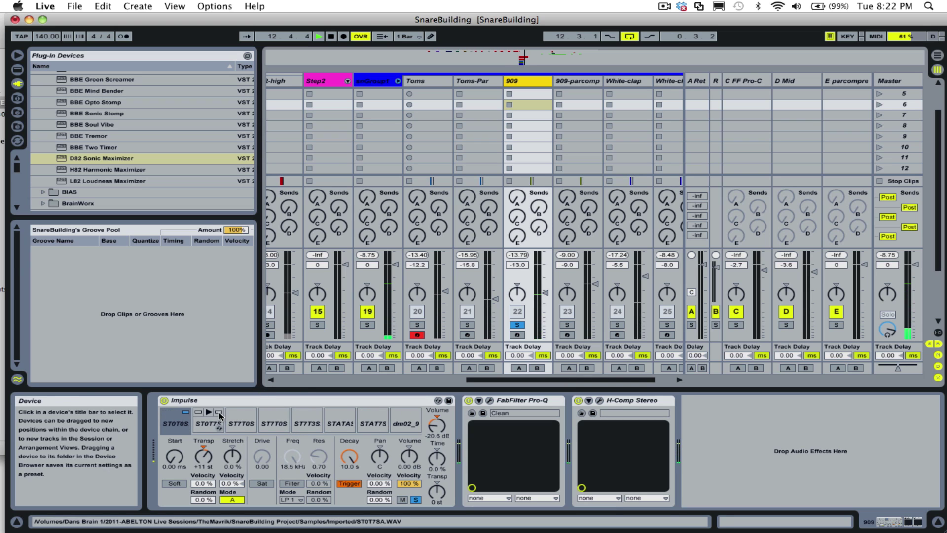
pyautogui.click(243, 419)
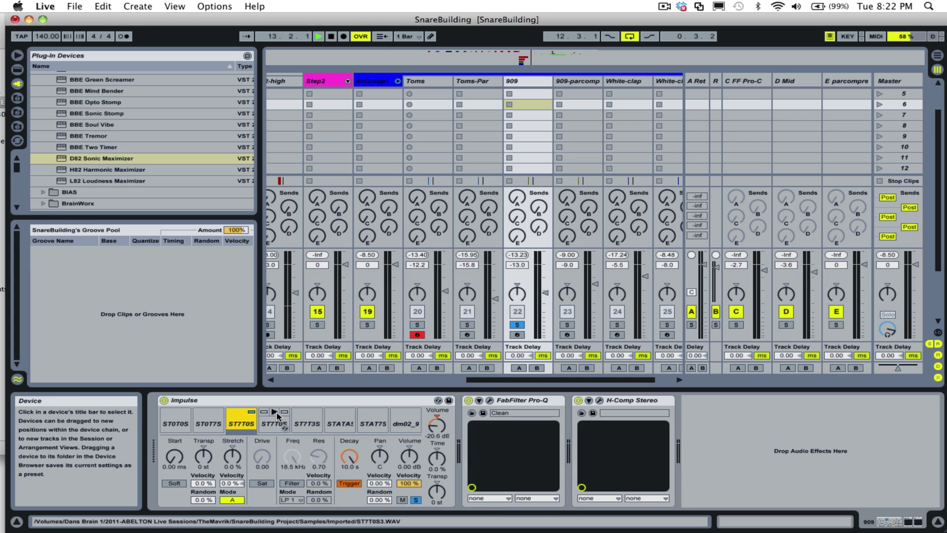
pyautogui.click(276, 420)
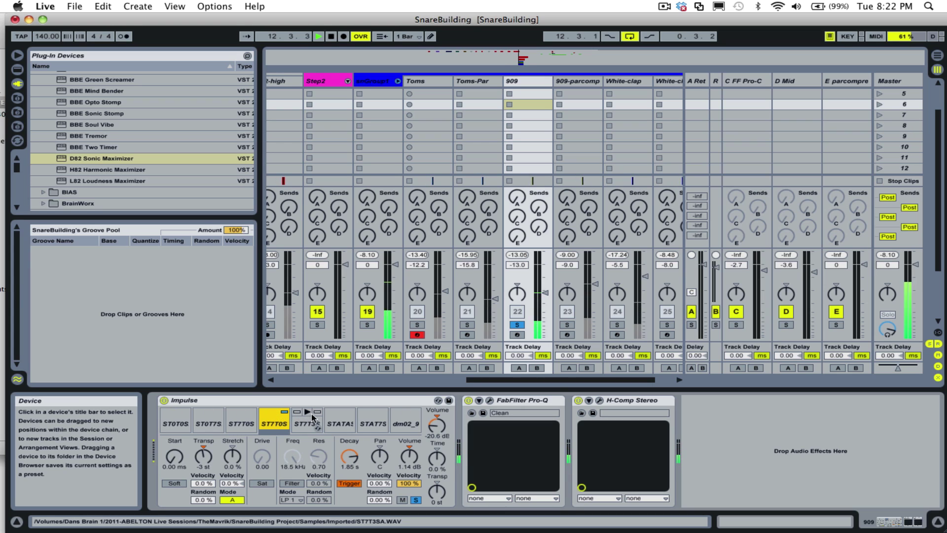
pyautogui.click(315, 415)
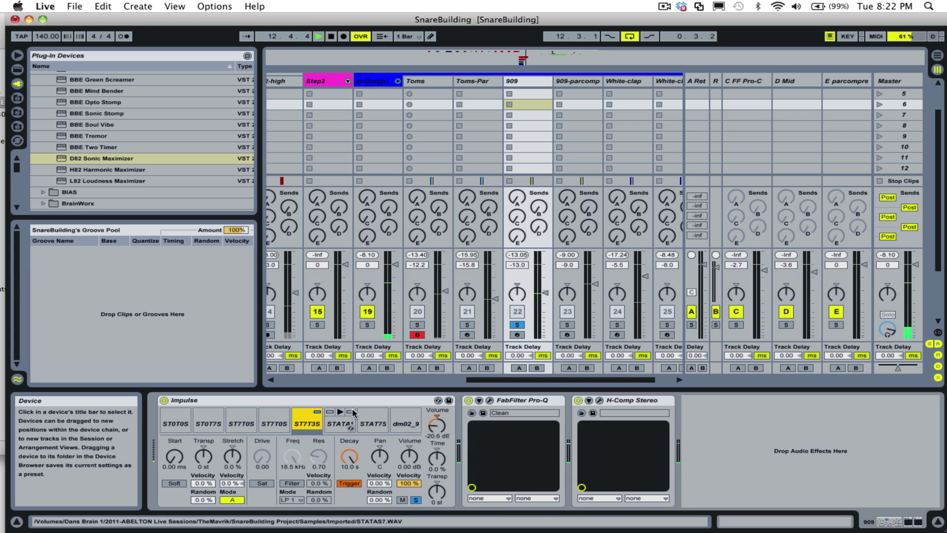
pyautogui.click(353, 414)
pyautogui.click(382, 416)
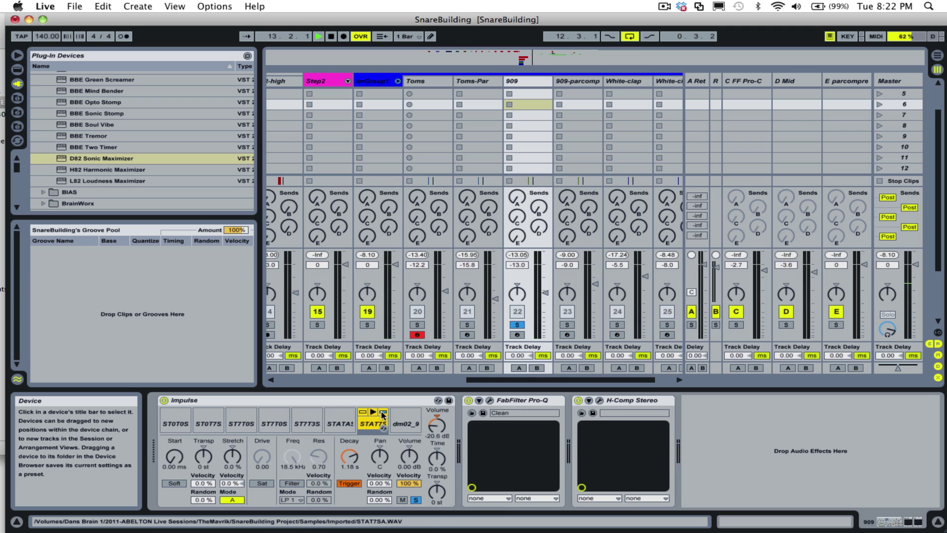
pyautogui.click(412, 418)
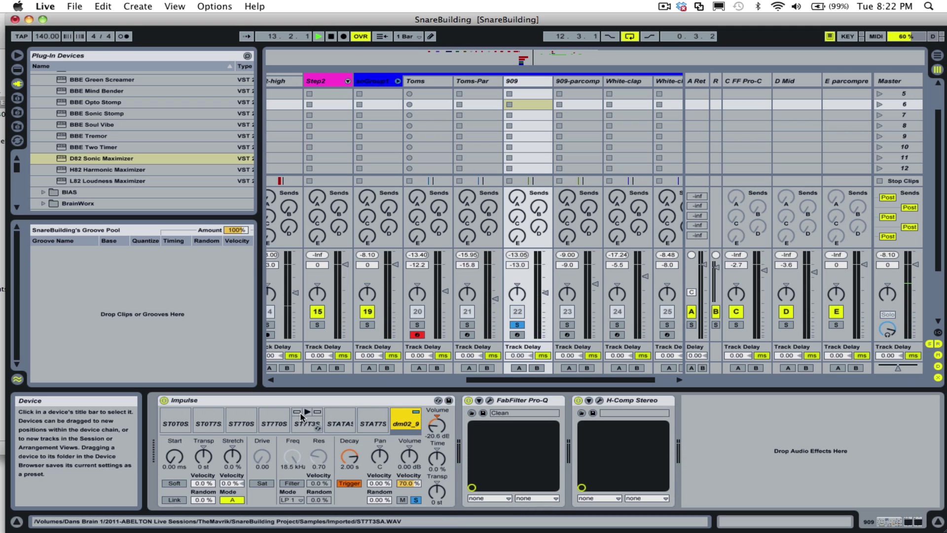
# Compare the first two Impulse samples on the 909 track, going back and forth between them
pyautogui.click(188, 415)
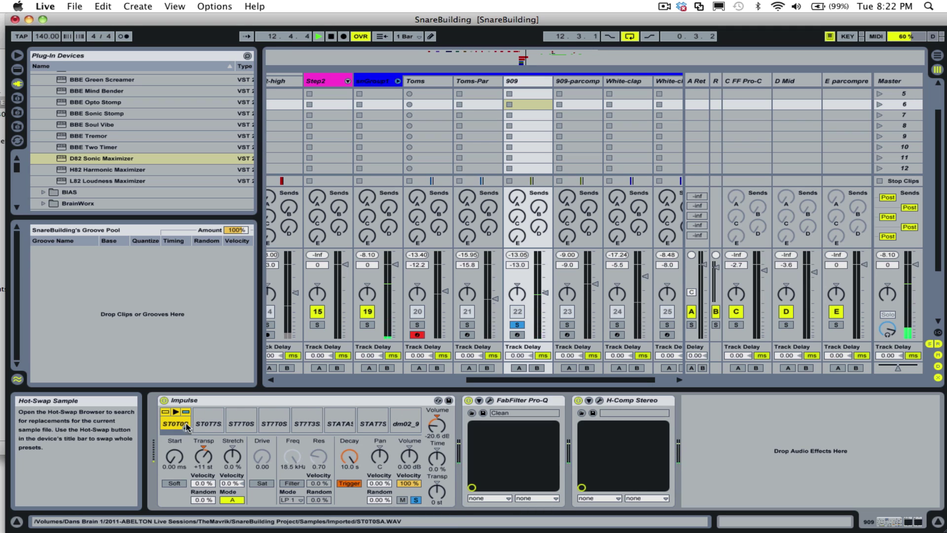
pyautogui.click(208, 420)
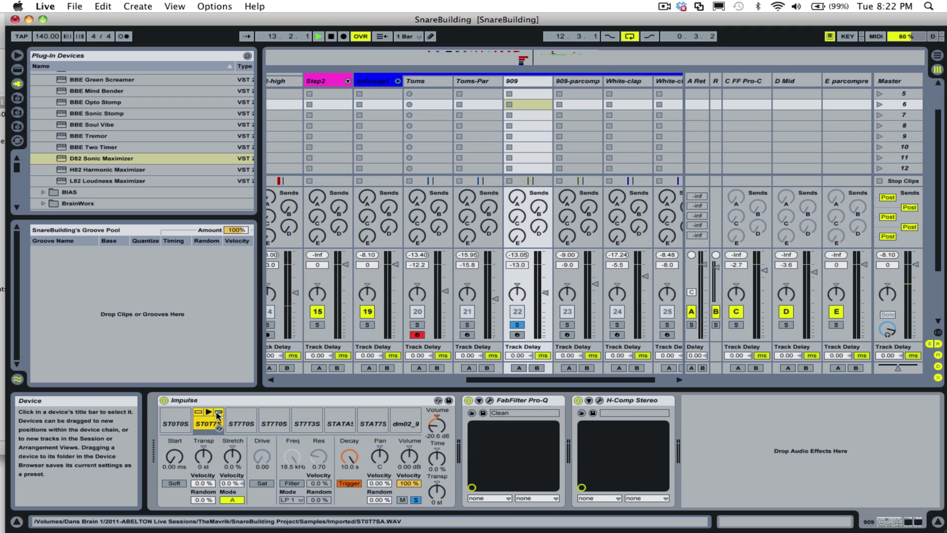
pyautogui.click(186, 419)
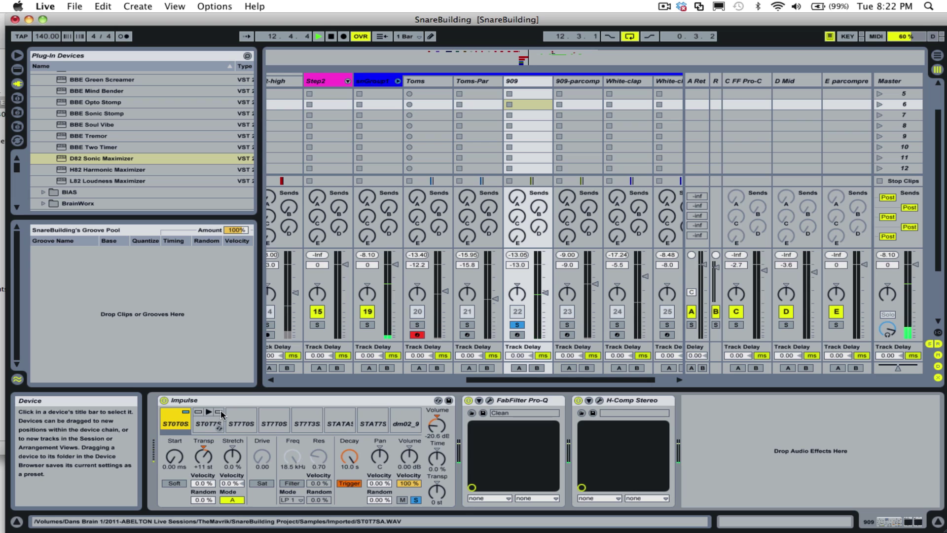
pyautogui.click(221, 413)
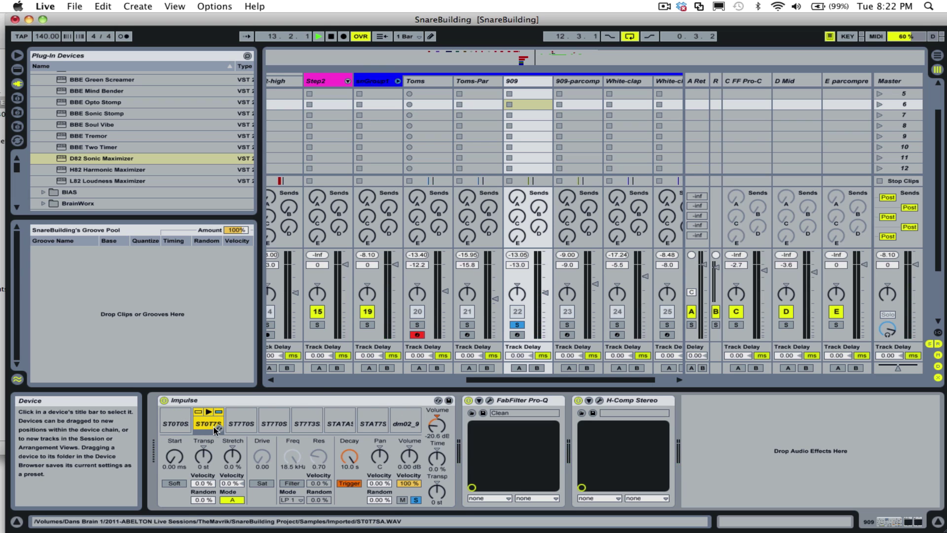
# Briefly check the 909 layer against Toms-Par, and inspect the spectrum in the 909 track's FabFilter Pro-Q
pyautogui.click(467, 325)
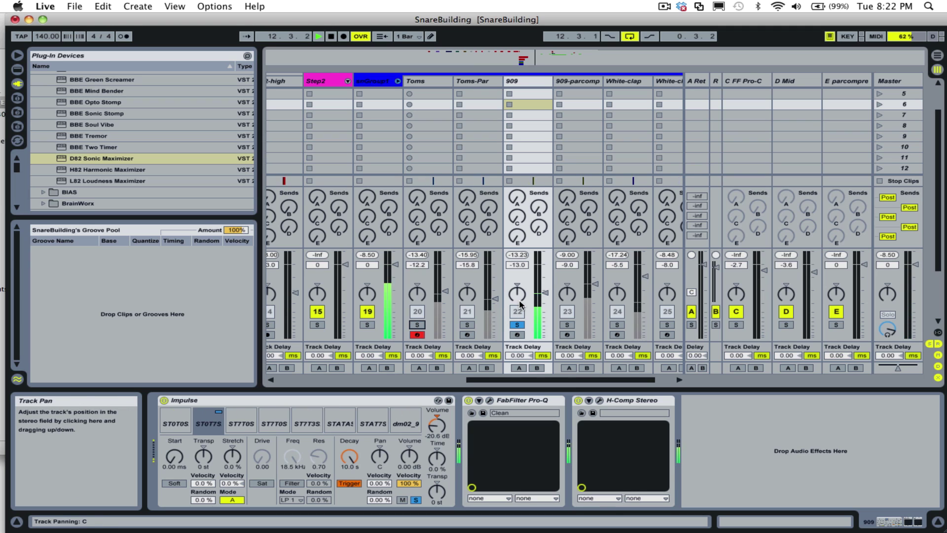
pyautogui.click(490, 401)
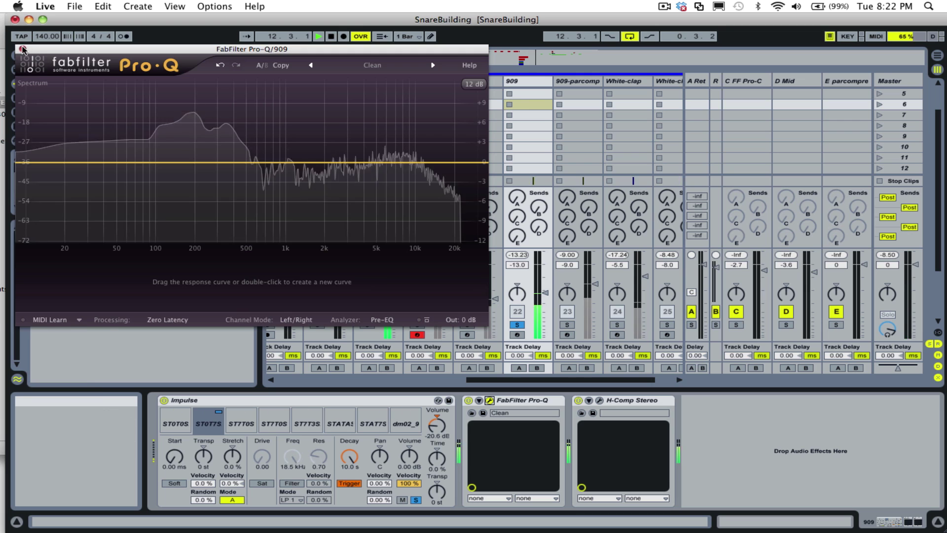
pyautogui.press('super+alt+p')
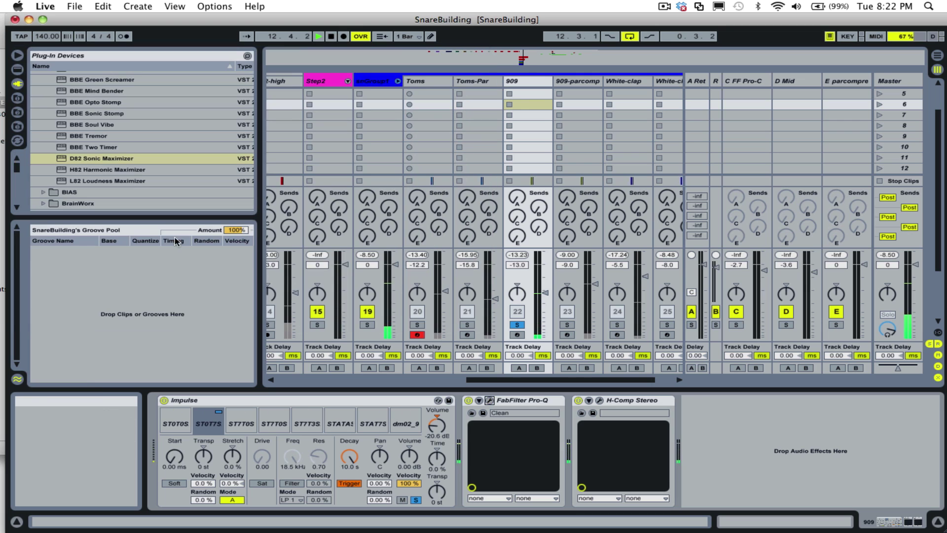
# In the 909 track's H-Comp, set Mix to 36 and back the Threshold off to about the dial's midpoint
pyautogui.click(599, 401)
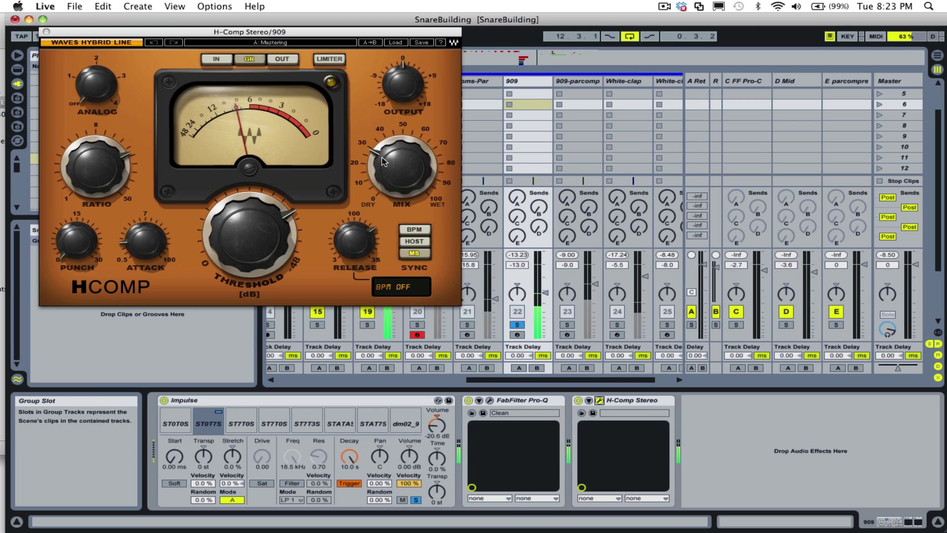
pyautogui.moveTo(366, 151); pyautogui.dragTo(365, 148)
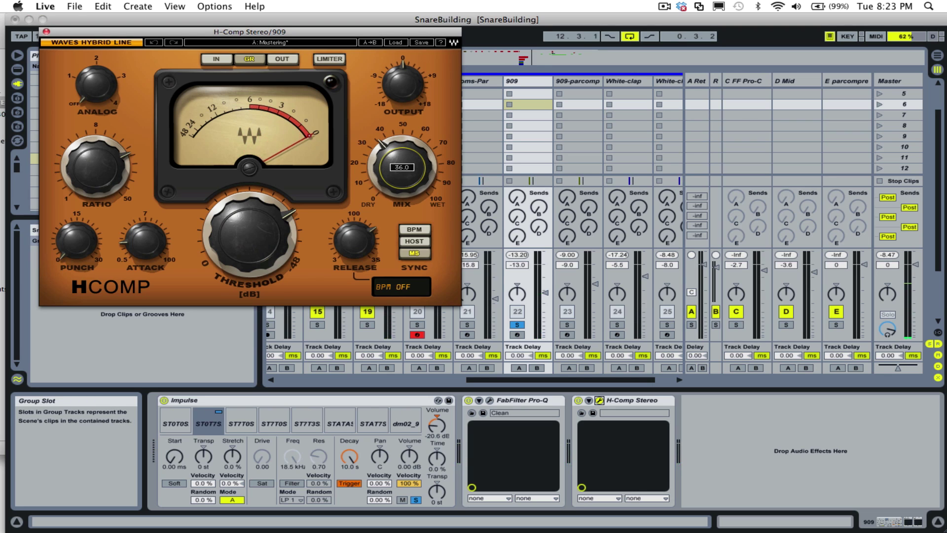
pyautogui.moveTo(279, 215); pyautogui.dragTo(279, 211)
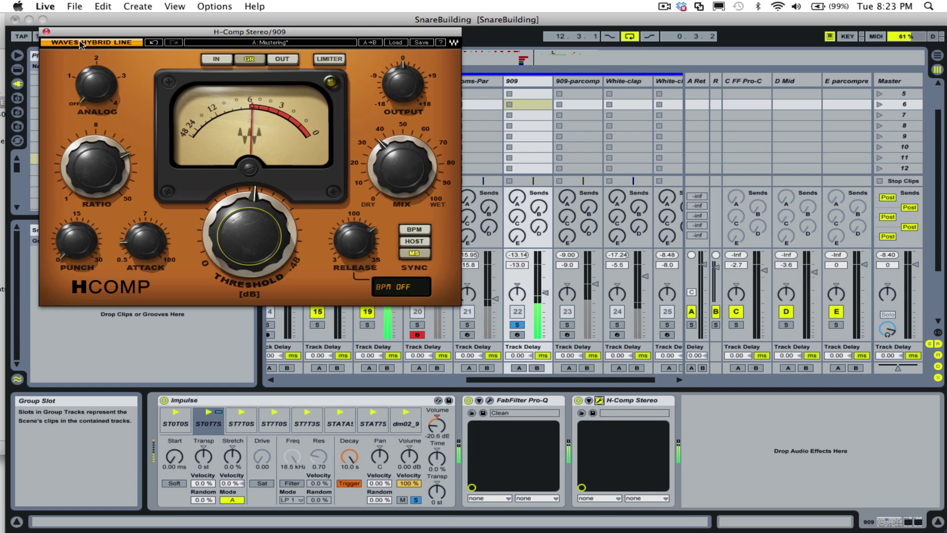
pyautogui.press('super+alt+p')
# Hear Toms, Toms-Par and 909 soloed together, and switch the solo to 909-parcomp alone
pyautogui.click(467, 325)
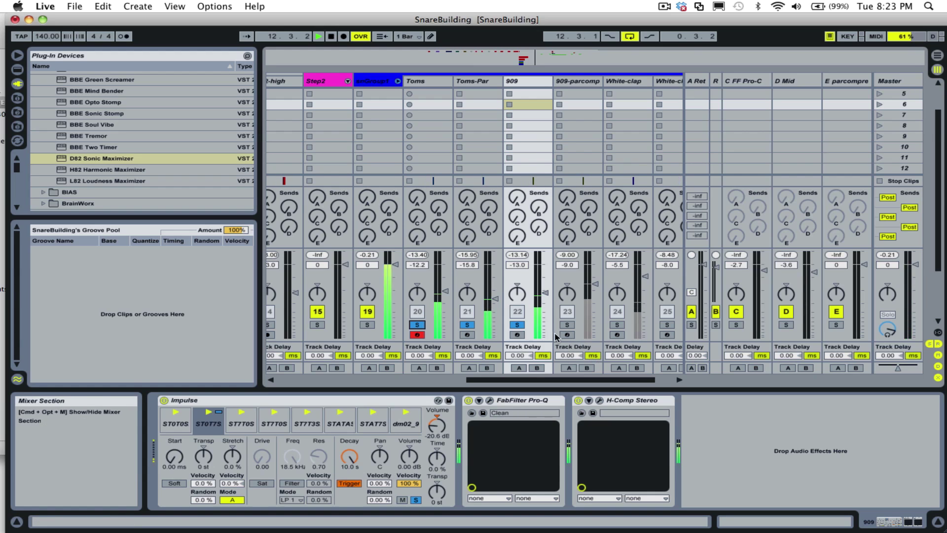
pyautogui.click(517, 325)
pyautogui.click(469, 325)
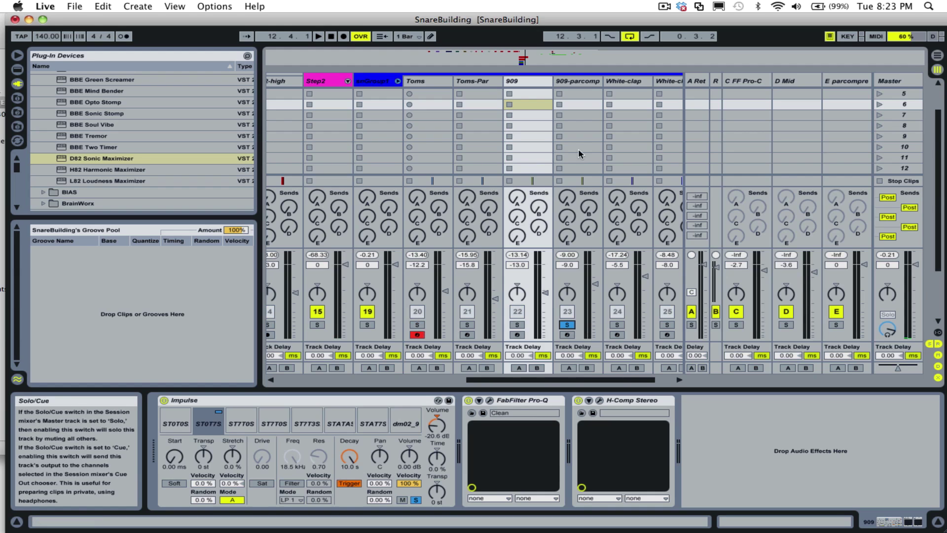
# Play the 909-parcomp track and examine the settings of its H-Comp compressor
pyautogui.click(583, 81)
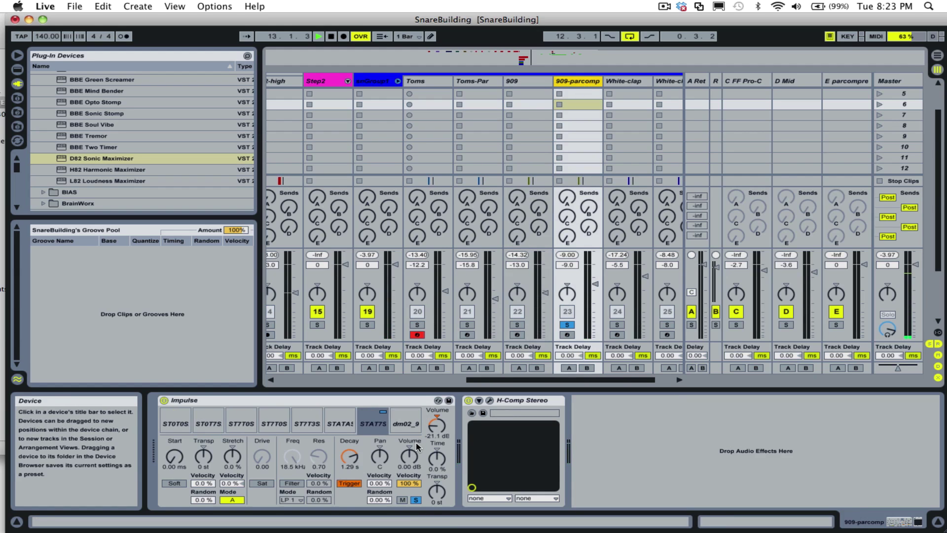
pyautogui.click(490, 400)
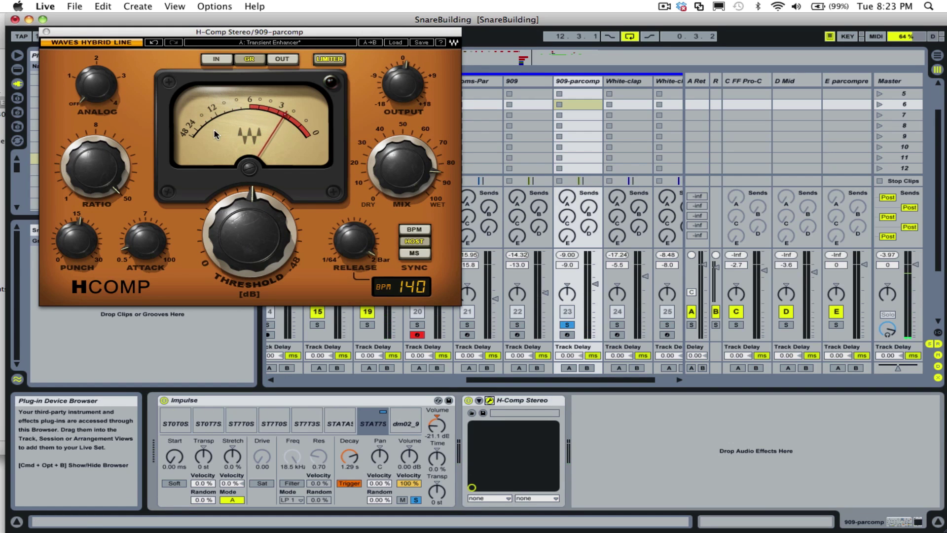
pyautogui.click(46, 33)
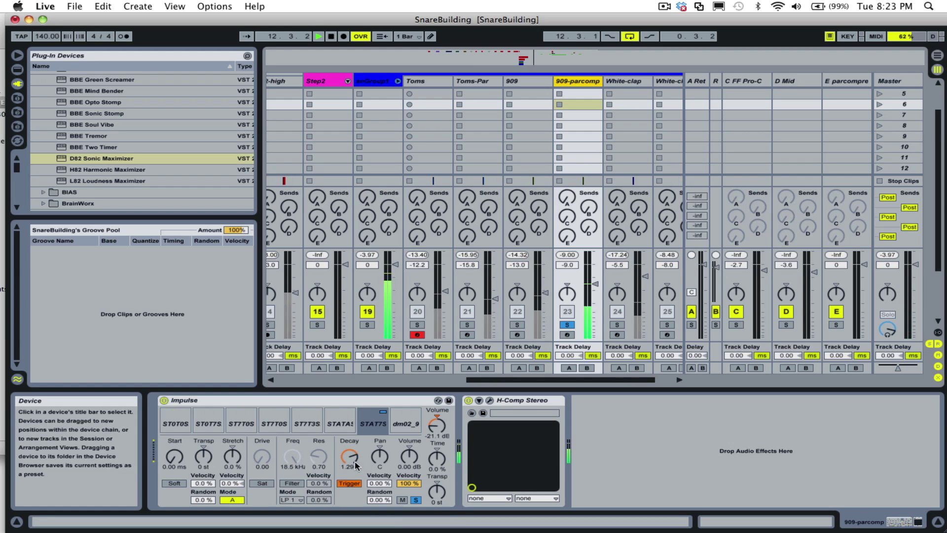
# Solo 909, Toms-Par and Toms alongside 909-parcomp to hear the four layers together
pyautogui.click(516, 324)
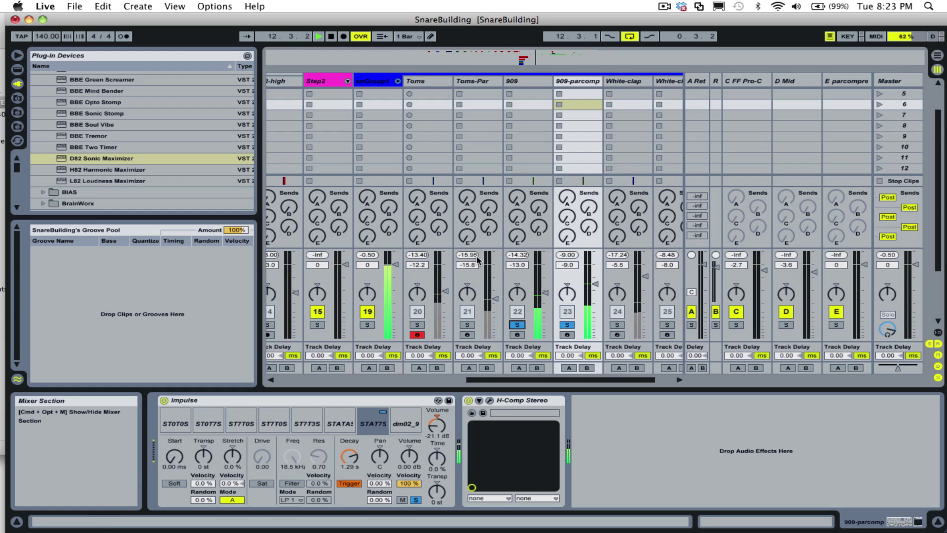
pyautogui.click(461, 325)
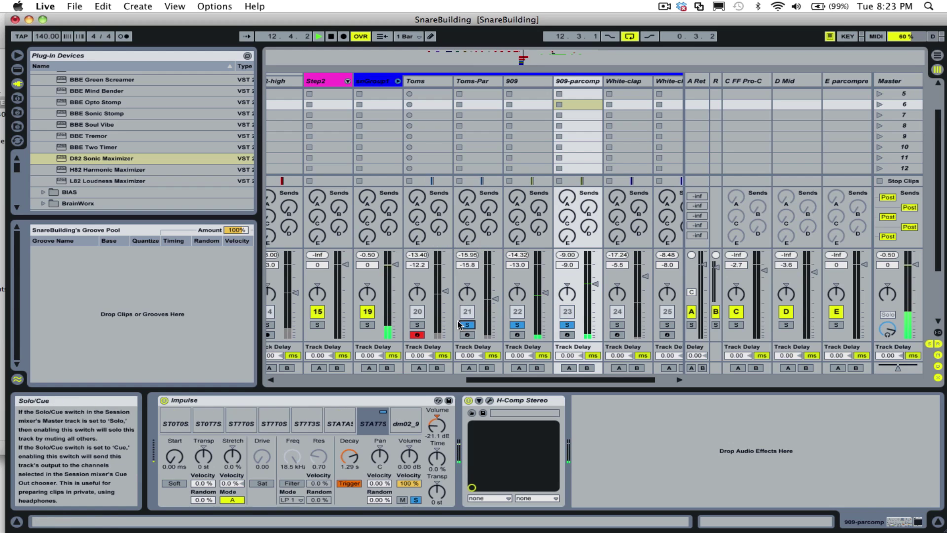
pyautogui.click(417, 325)
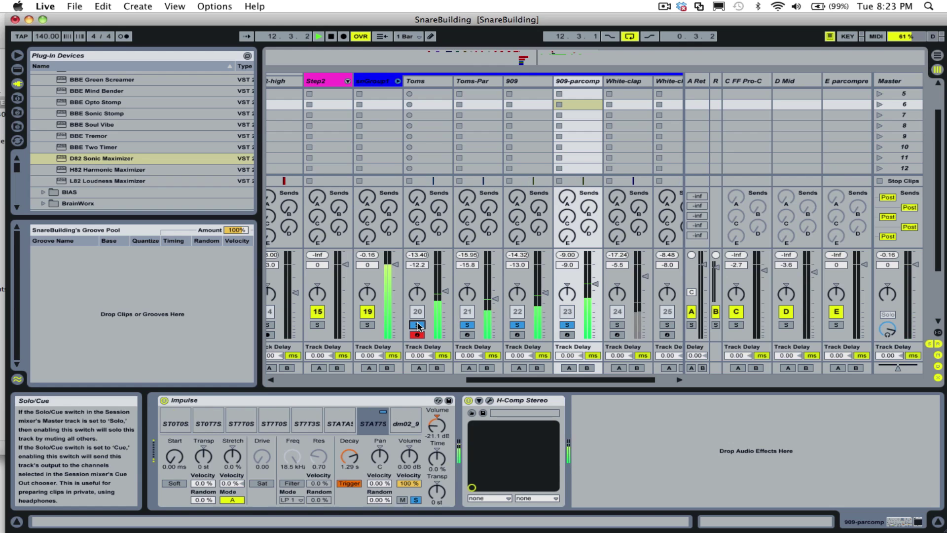
# Clear the solos on Toms and Toms-Par and compare 909 with and without 909-parcomp
pyautogui.click(467, 324)
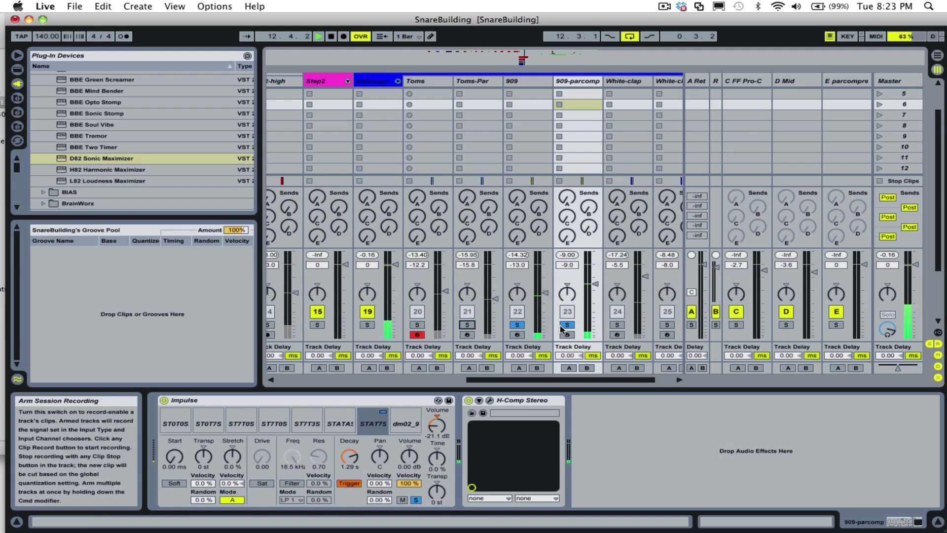
pyautogui.click(567, 324)
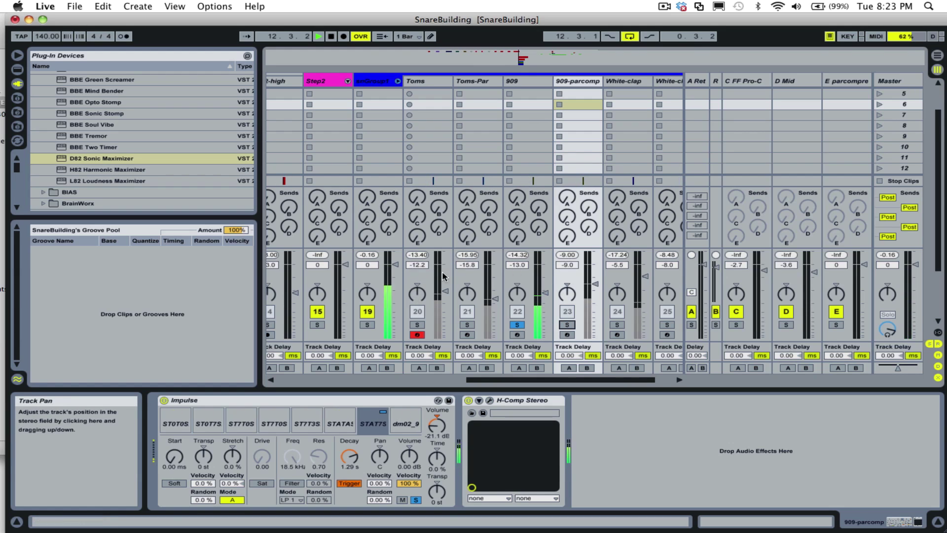
pyautogui.click(567, 325)
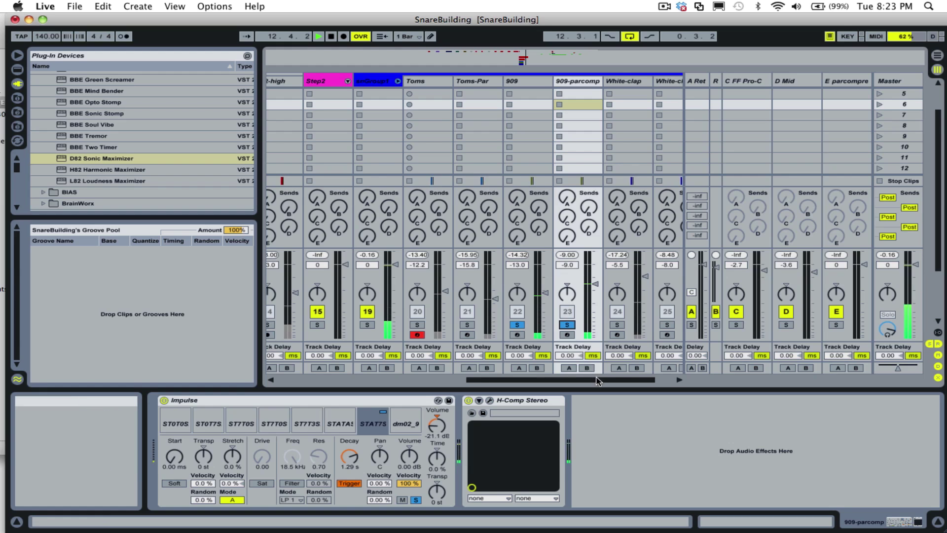
# Clear the 909 and 909-parcomp solos, solo the first White-clap track, select it and play the loop
pyautogui.hscroll(3, 588, 368)
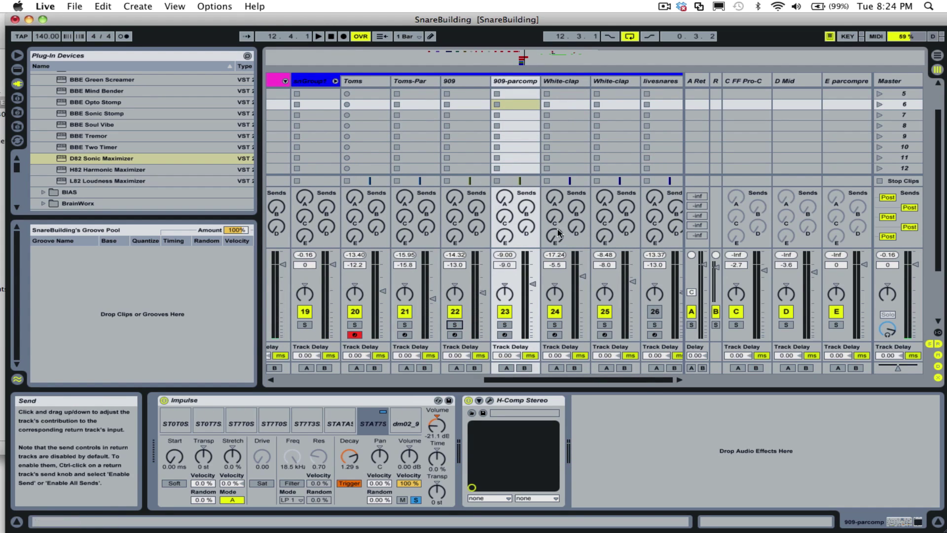
pyautogui.click(554, 324)
pyautogui.press('space')
pyautogui.click(566, 81)
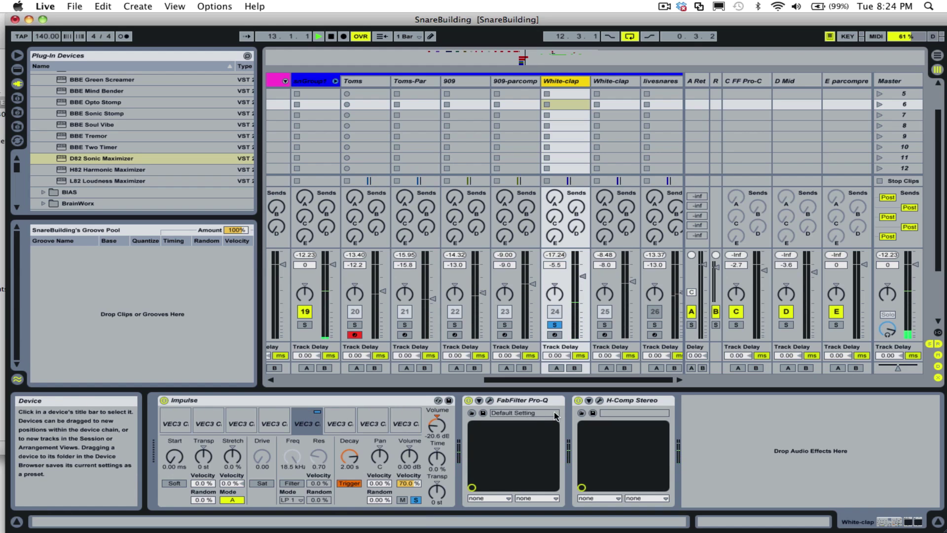
# Examine the White-clap track's FabFilter Pro-Q boost near 4.2 kHz and its H-Comp settings
pyautogui.click(490, 400)
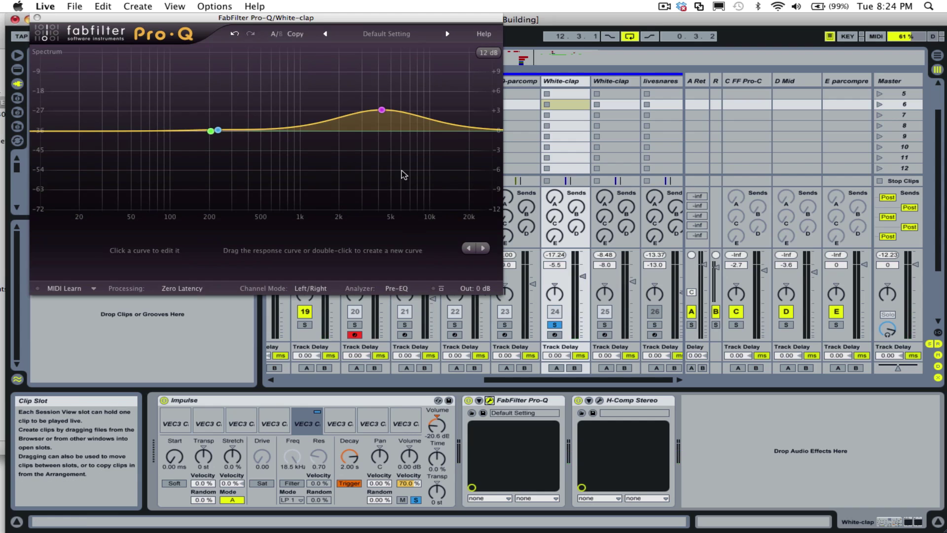
pyautogui.moveTo(383, 112)
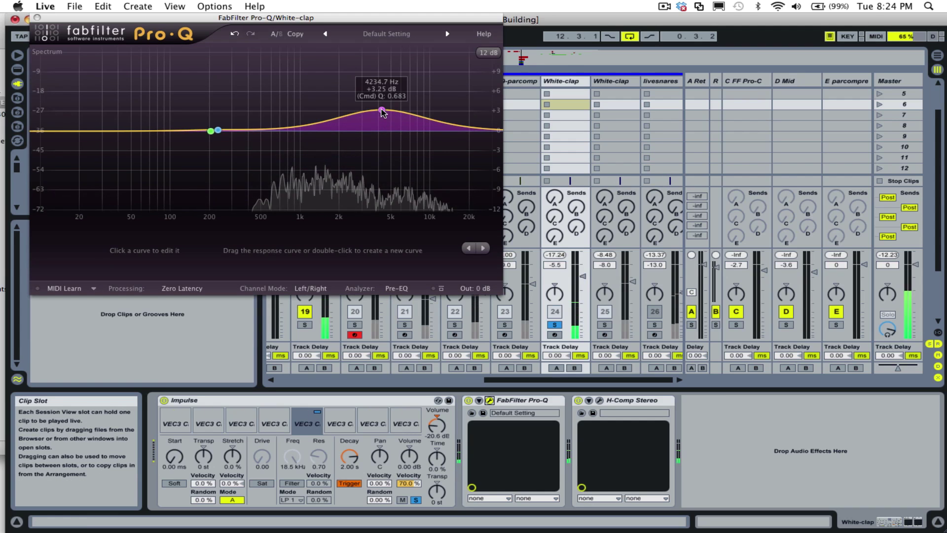
pyautogui.click(37, 17)
pyautogui.click(598, 400)
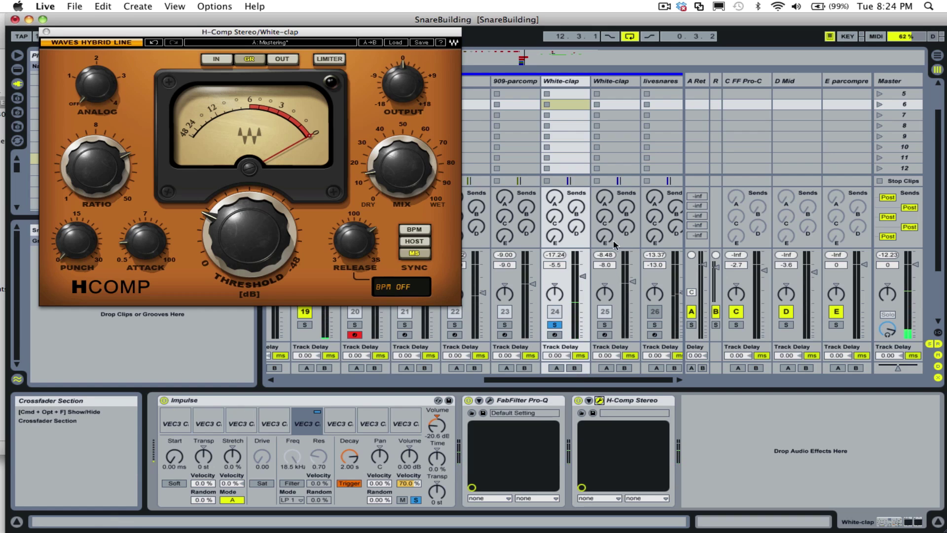
pyautogui.click(560, 82)
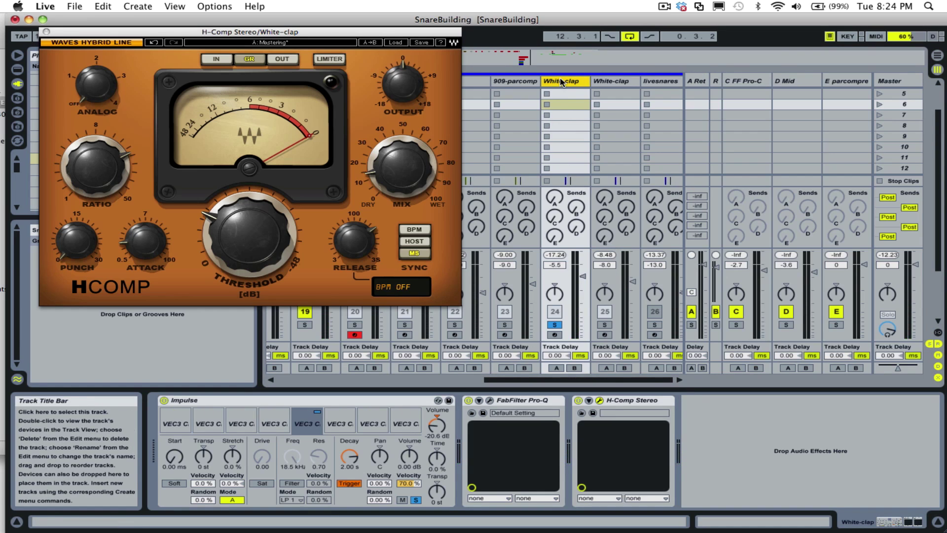
pyautogui.press('super+alt+p')
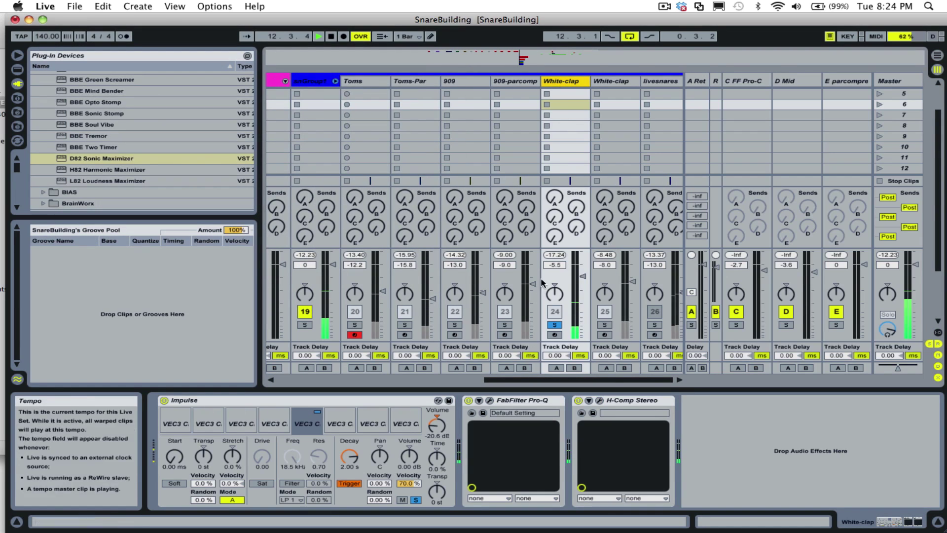
# Solo Toms, Toms-Par, 909 and 909-parcomp together with the first White-clap track and play the loop
pyautogui.press('space')
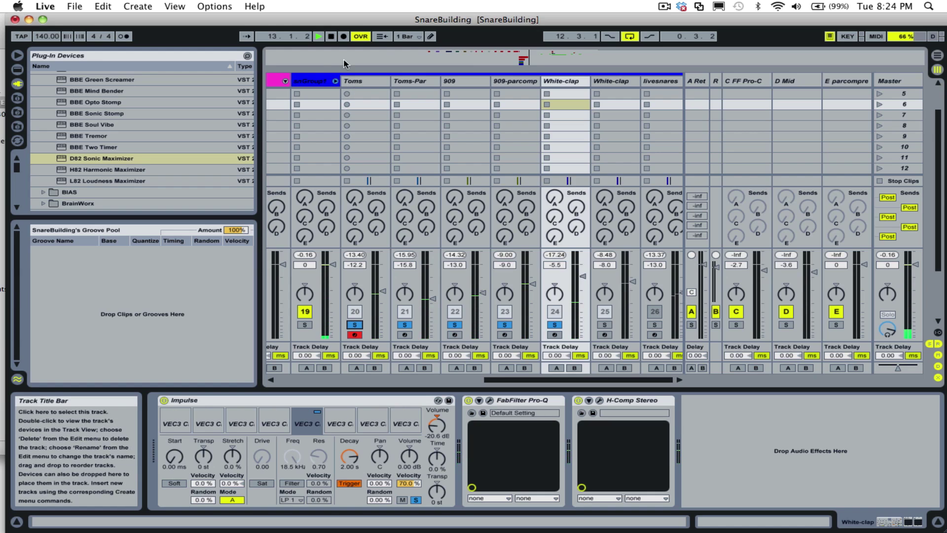
# Clear the solos on the other snare layers, select and solo the second White-clap track, and play the loop
pyautogui.click(310, 84)
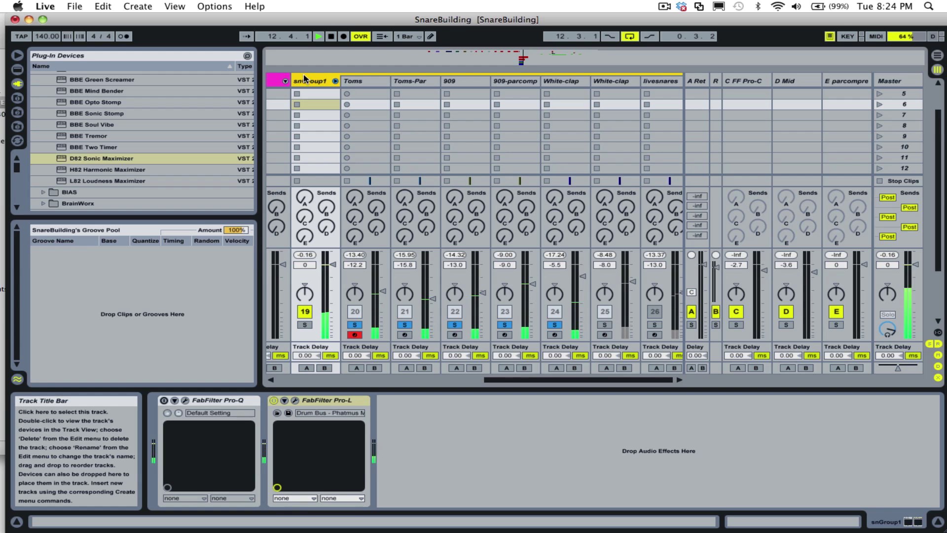
pyautogui.click(607, 81)
pyautogui.click(604, 325)
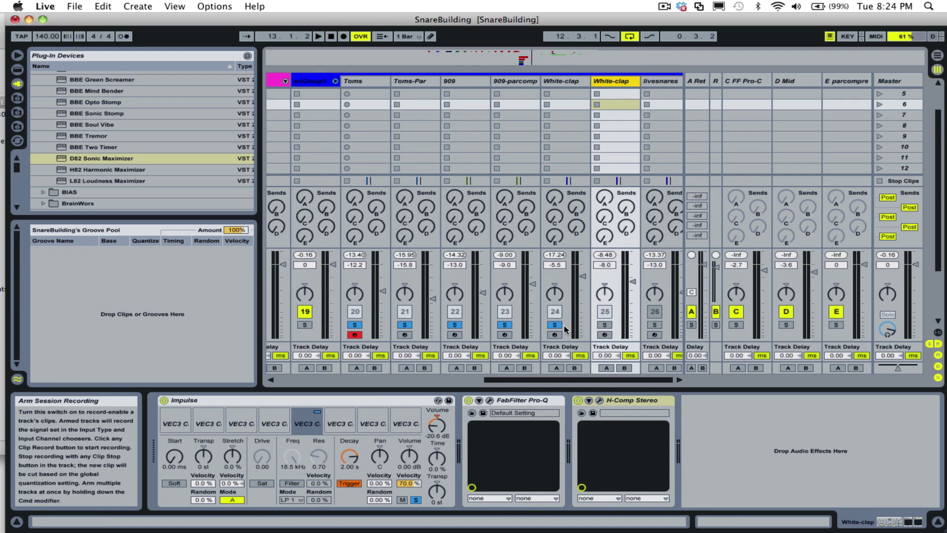
pyautogui.press('space')
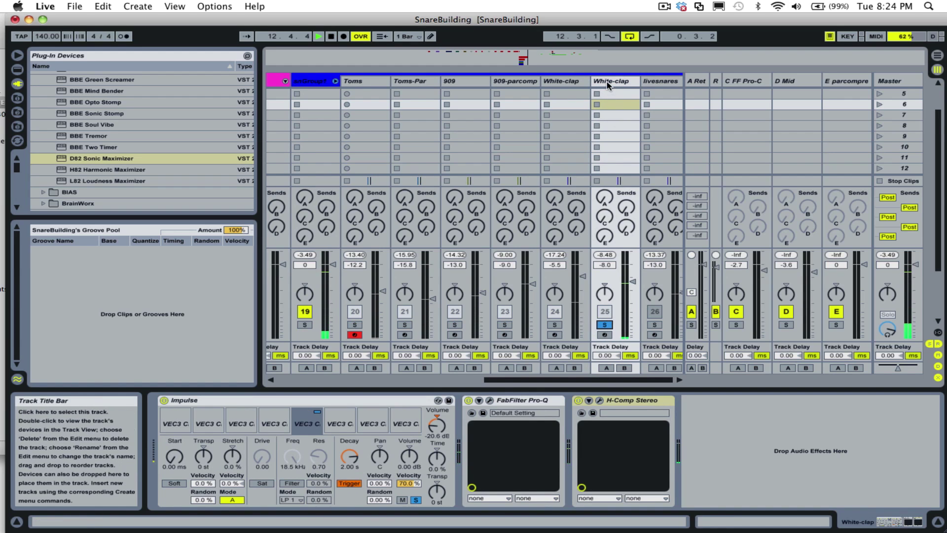
pyautogui.moveTo(607, 85); pyautogui.dragTo(569, 84)
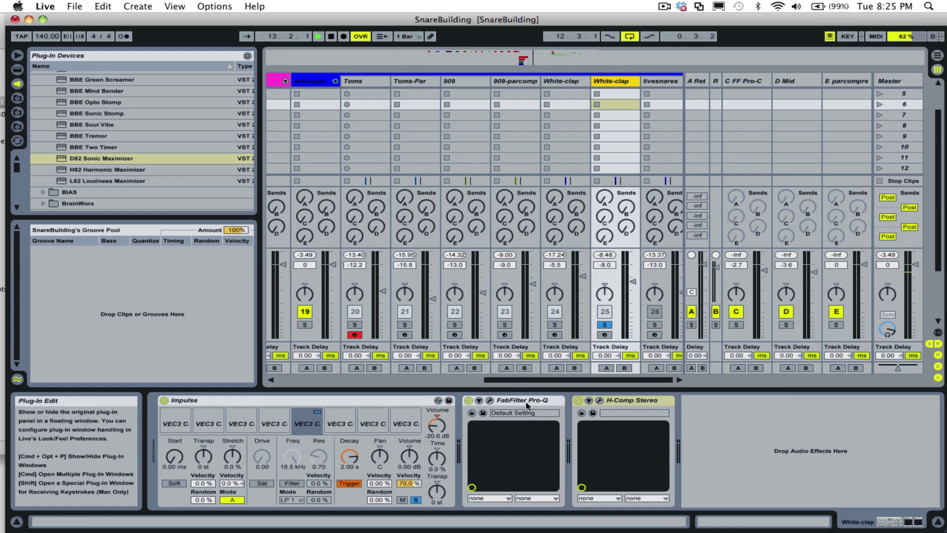
# Examine the second White-clap track's FabFilter Pro-Q low cut and high-frequency boost, and its H-Comp settings
pyautogui.click(490, 400)
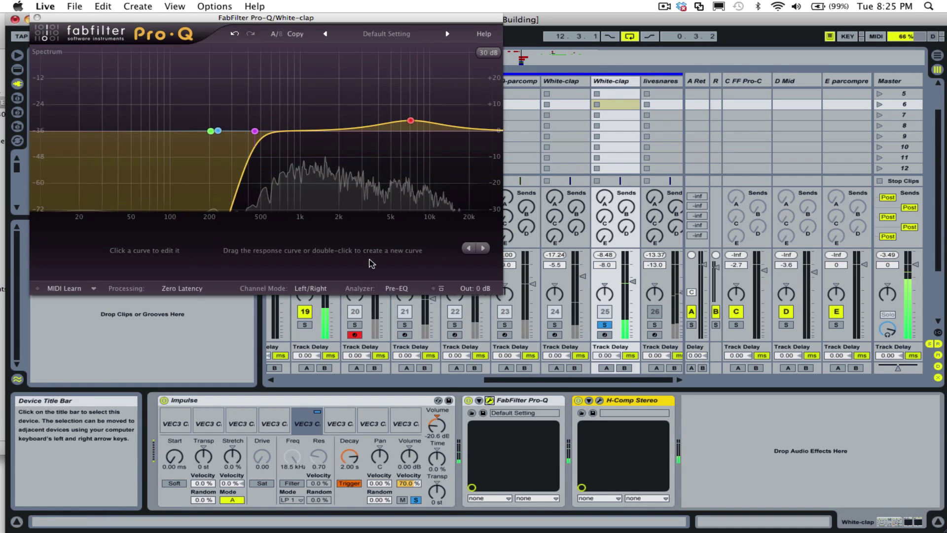
pyautogui.moveTo(256, 134)
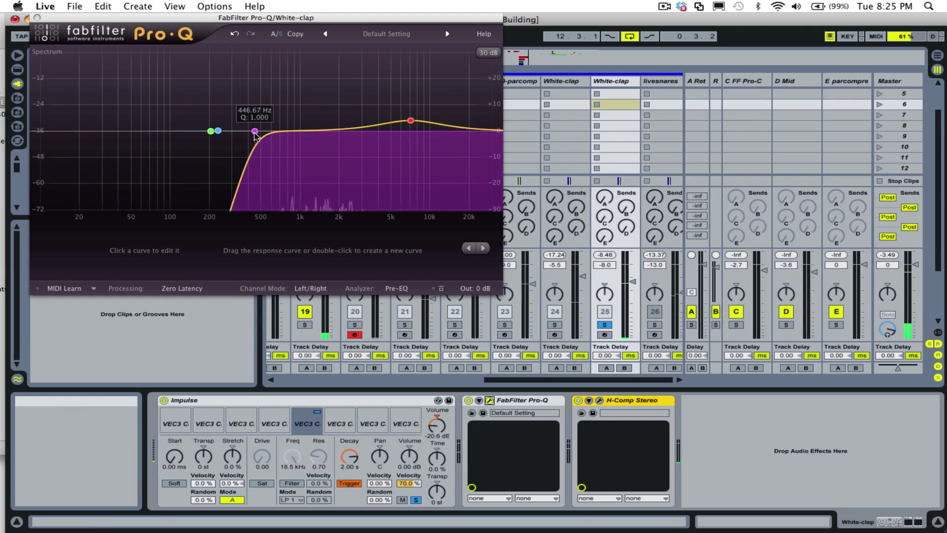
pyautogui.moveTo(411, 122)
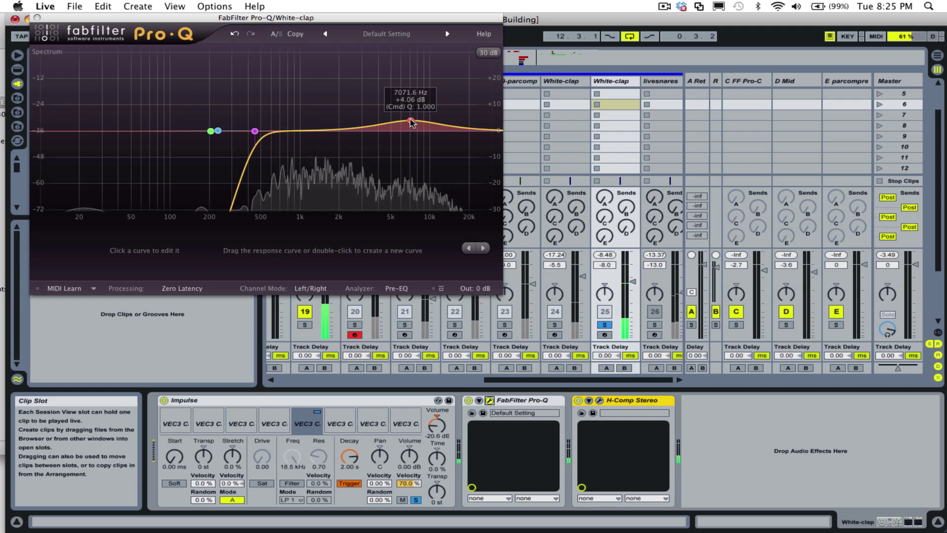
pyautogui.click(37, 18)
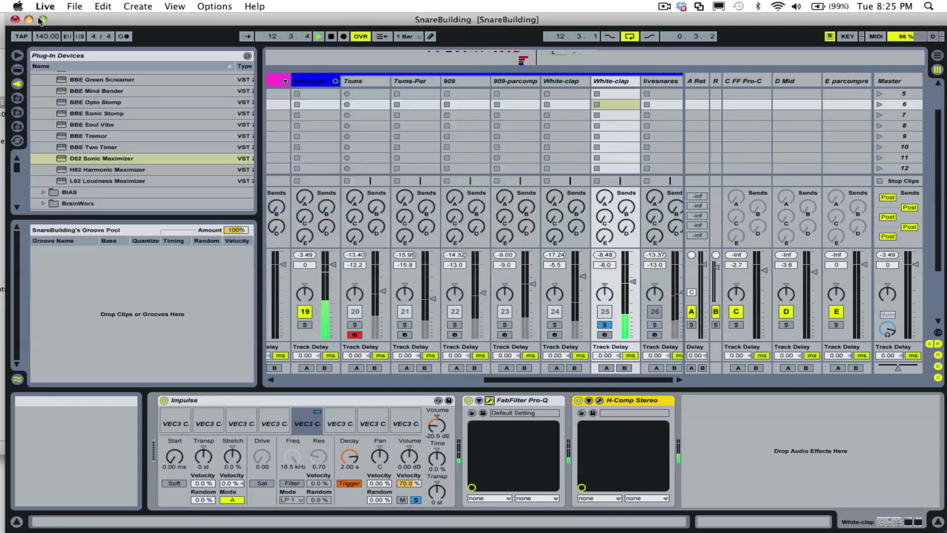
pyautogui.click(599, 399)
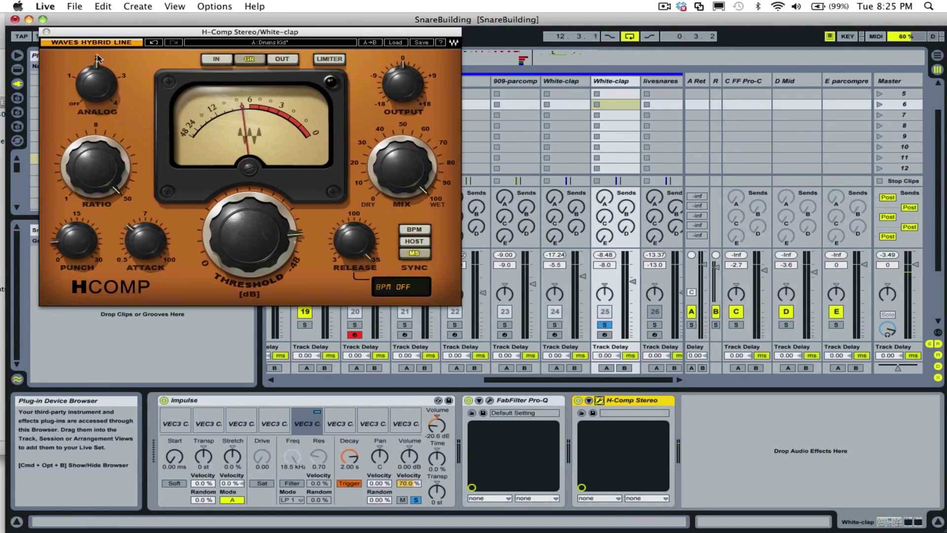
pyautogui.click(46, 32)
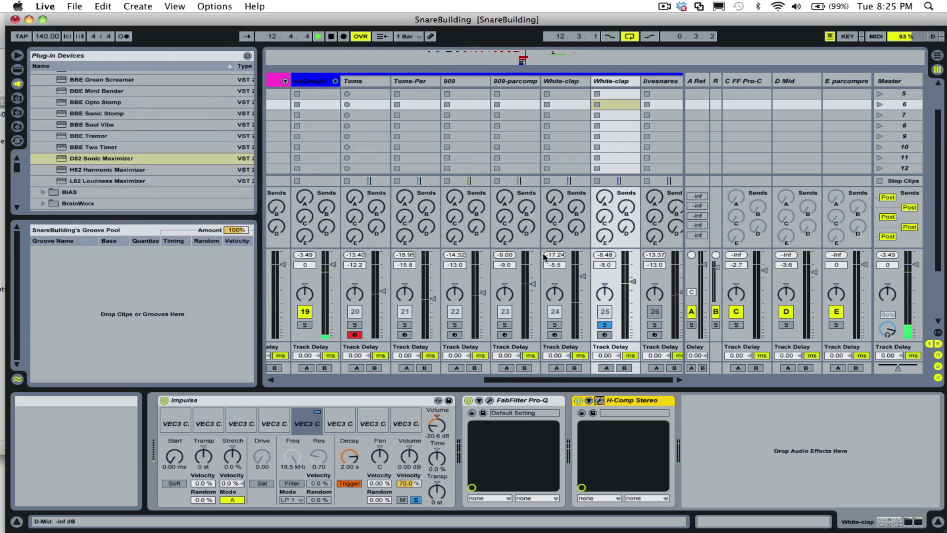
# Add the first White-clap and 909-parcomp tracks to the soloed second White-clap to hear the layers together
pyautogui.click(555, 324)
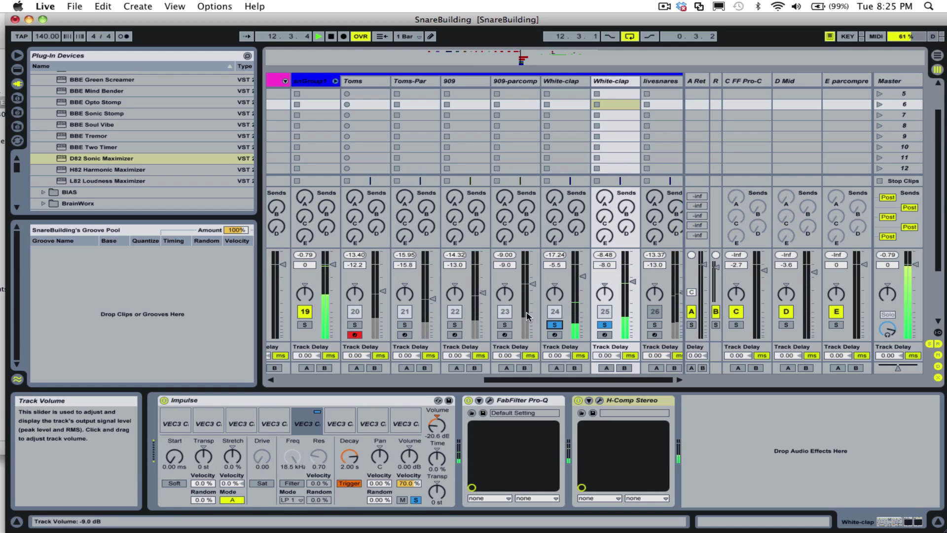
pyautogui.click(505, 325)
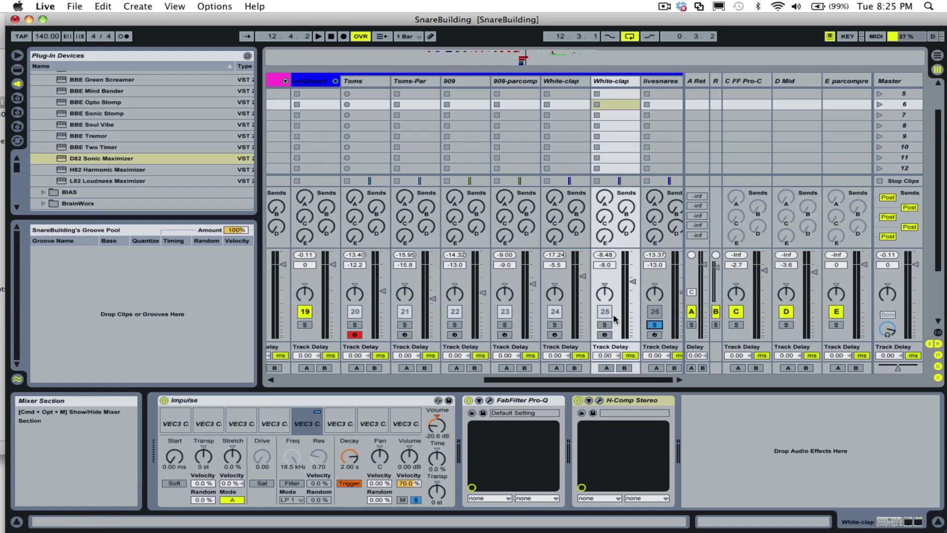
# Select the soloed livesnares track, play it alone and examine its H-Comp gain reduction and settings
pyautogui.click(670, 81)
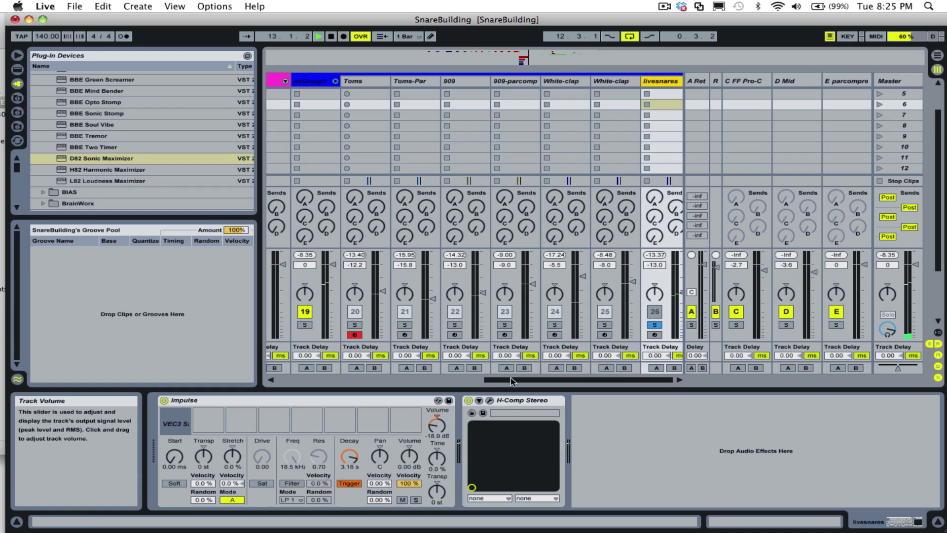
pyautogui.click(490, 400)
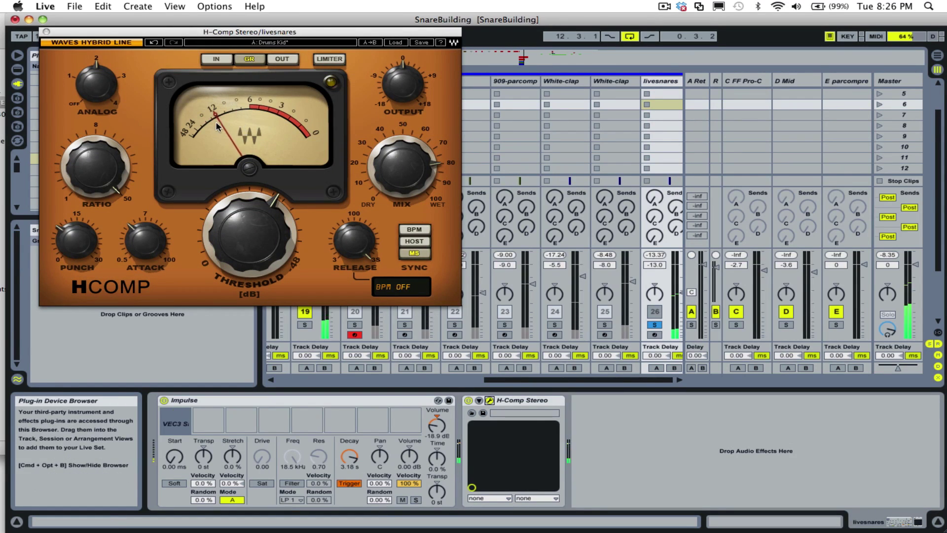
pyautogui.click(55, 31)
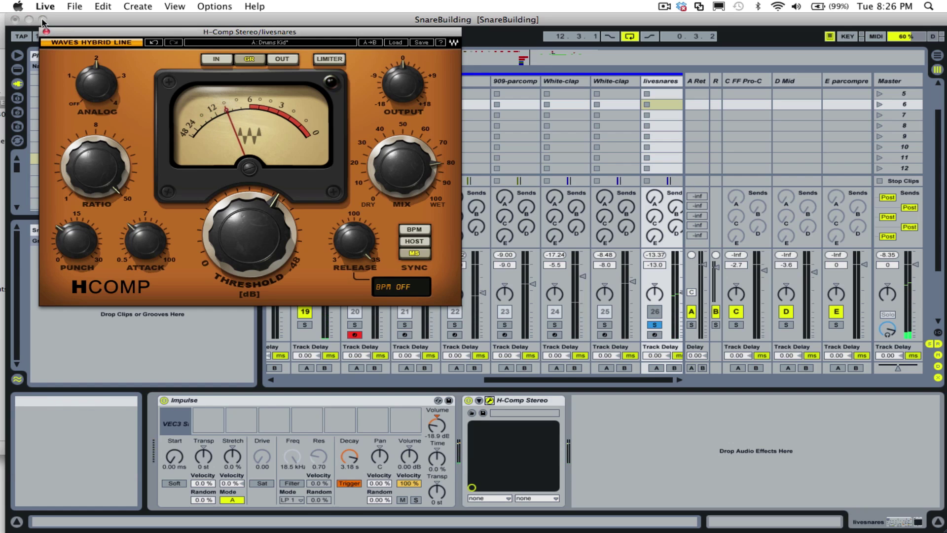
pyautogui.click(46, 31)
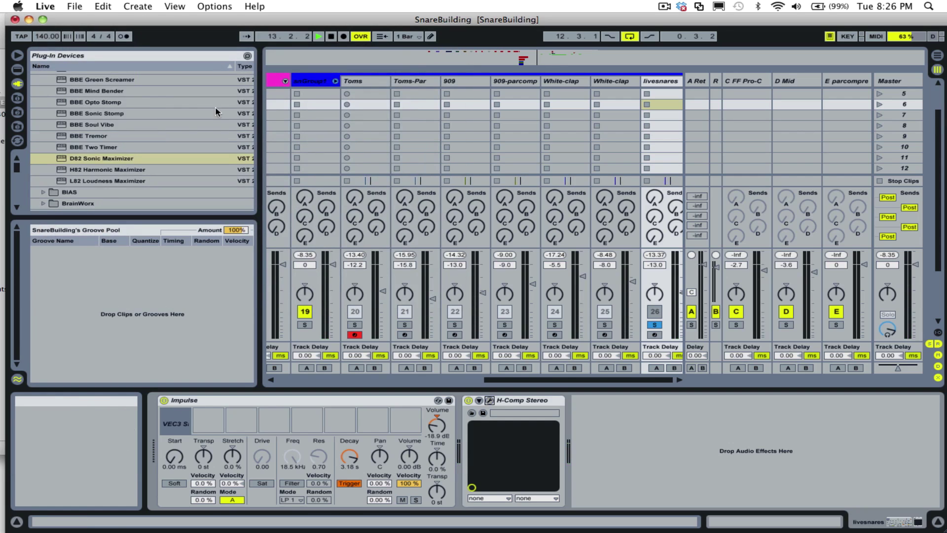
# Solo Toms, Toms-Par, 909, 909-parcomp and both White-clap tracks together with livesnares and play the loop
pyautogui.click(605, 324)
pyautogui.click(554, 325)
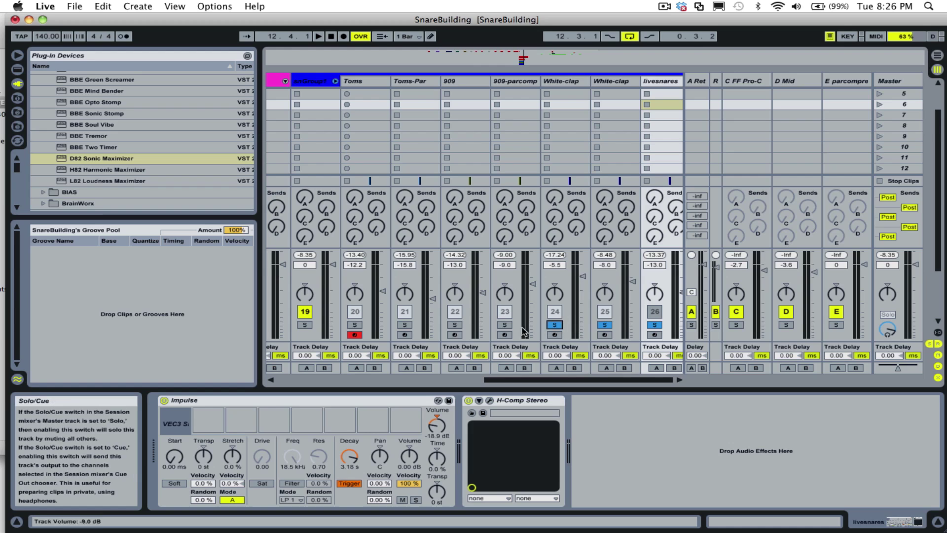
pyautogui.click(354, 325)
pyautogui.press('space')
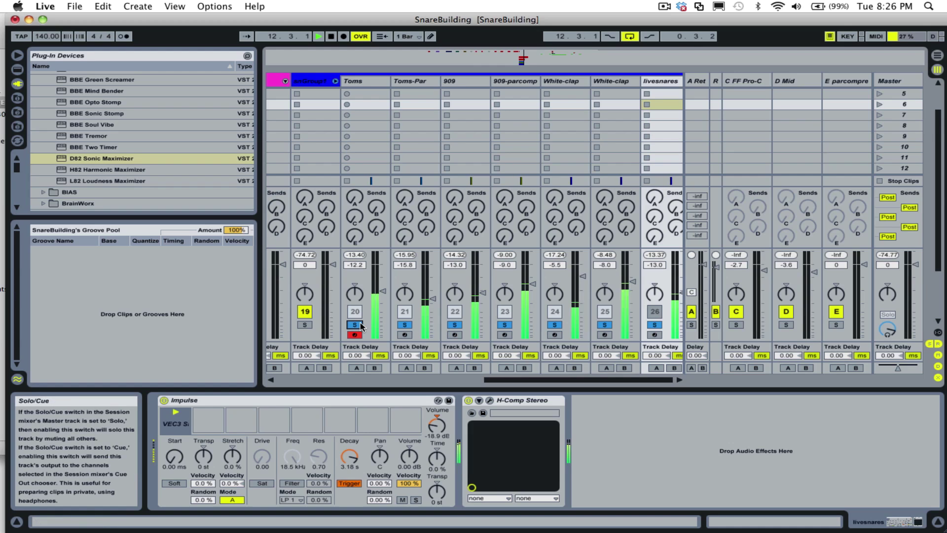